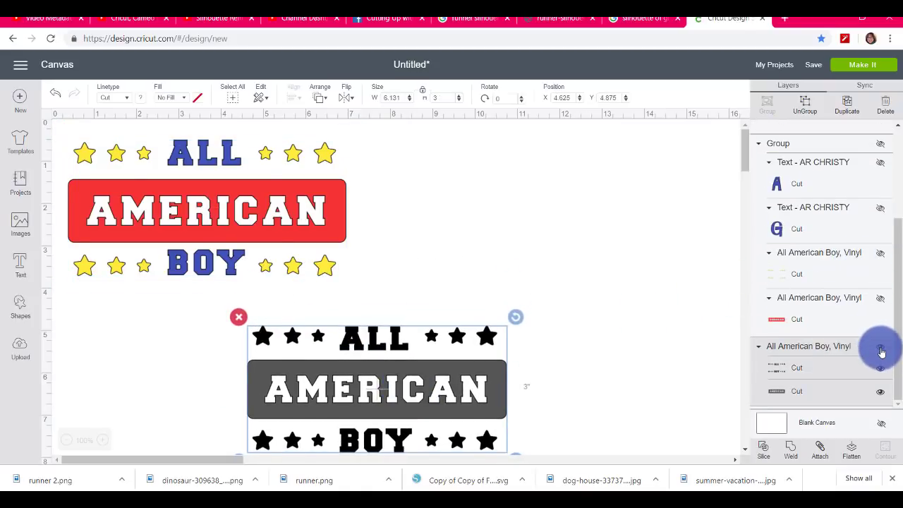
# Show the hidden All American Girl group and place it level with the coloured All American Boy design.
pyautogui.moveTo(897, 246); pyautogui.dragTo(896, 157)
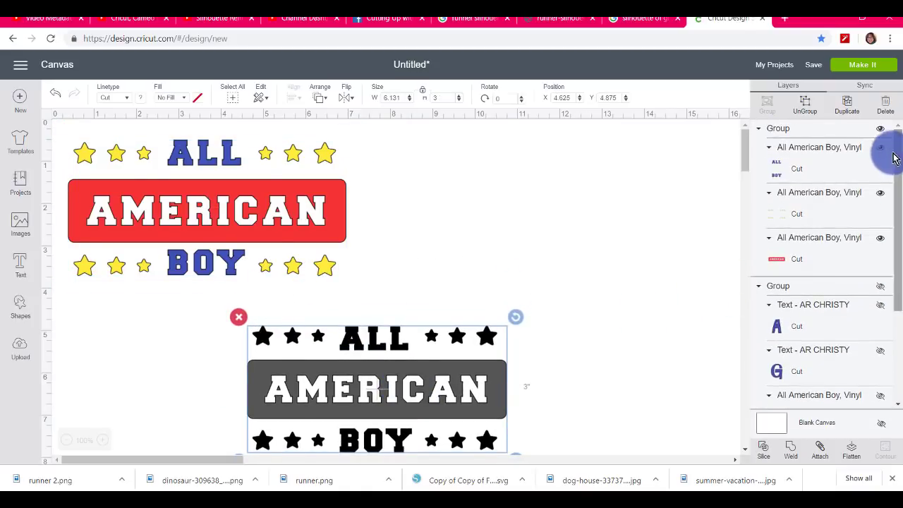
pyautogui.click(880, 288)
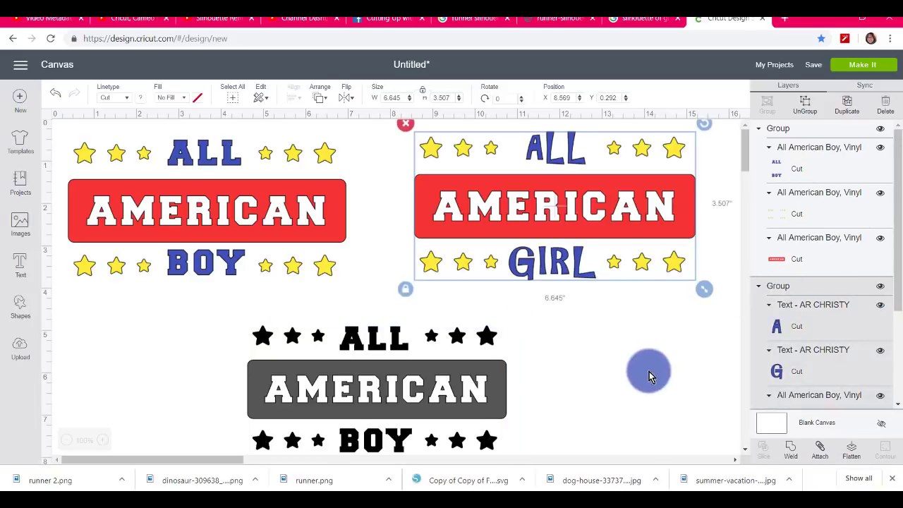
pyautogui.click(608, 363)
pyautogui.moveTo(476, 228); pyautogui.dragTo(470, 236)
# Enlarge the coloured Boy design to about 6.95 inches wide and spread the three designs apart, coloured ones above the grey one.
pyautogui.click(313, 222)
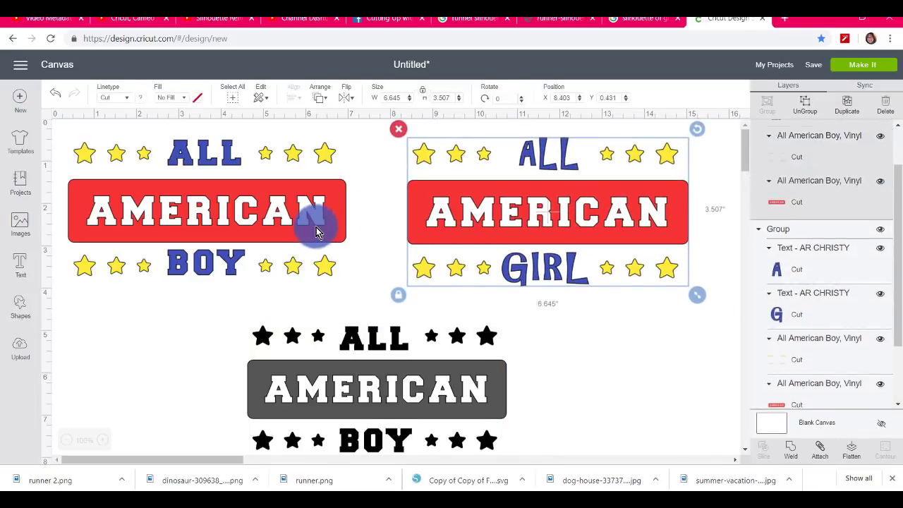
pyautogui.moveTo(361, 293); pyautogui.dragTo(369, 293)
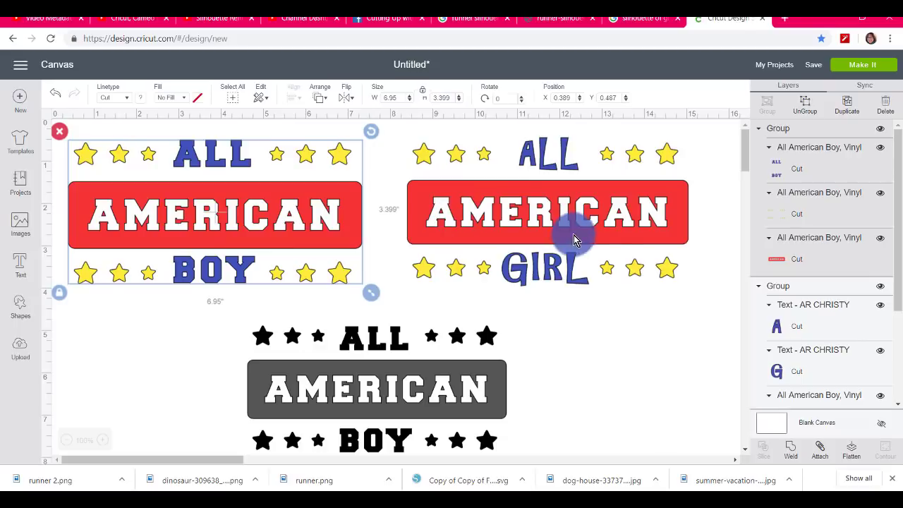
pyautogui.moveTo(355, 402); pyautogui.dragTo(386, 377)
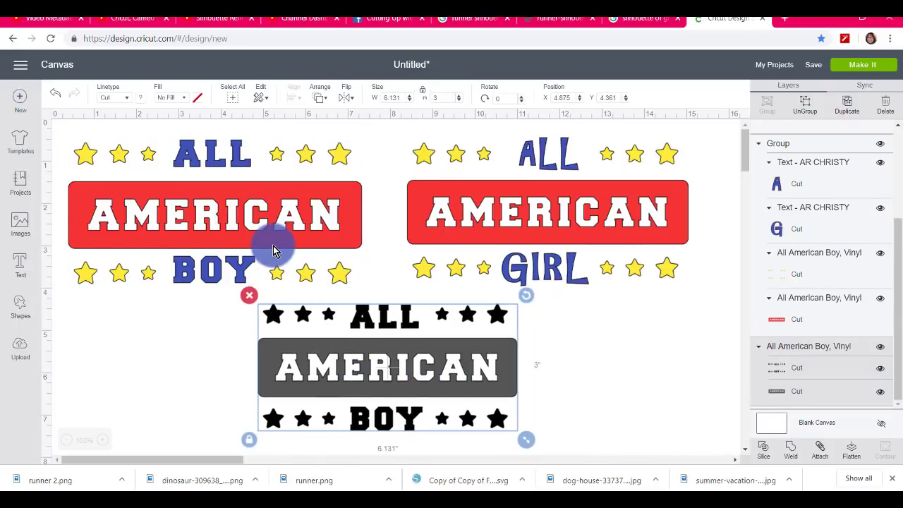
pyautogui.moveTo(274, 250); pyautogui.dragTo(245, 184)
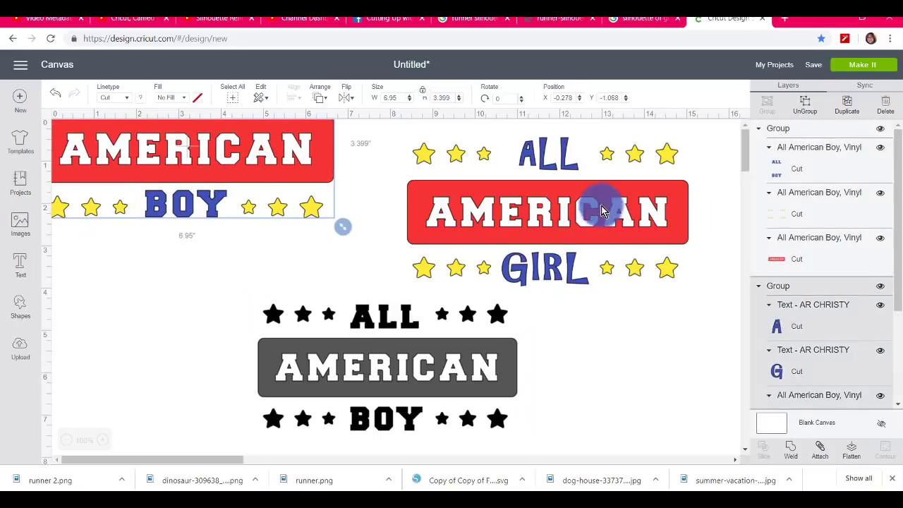
pyautogui.moveTo(601, 207); pyautogui.dragTo(632, 152)
pyautogui.click(458, 375)
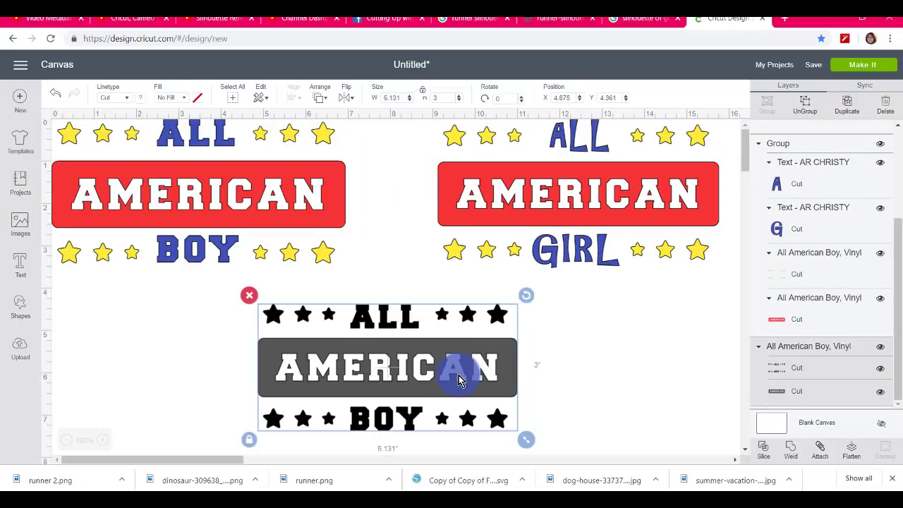
# Search the image cartridges for "4TH OF JULY" and open the Fourth of July cartridge.
pyautogui.click(20, 227)
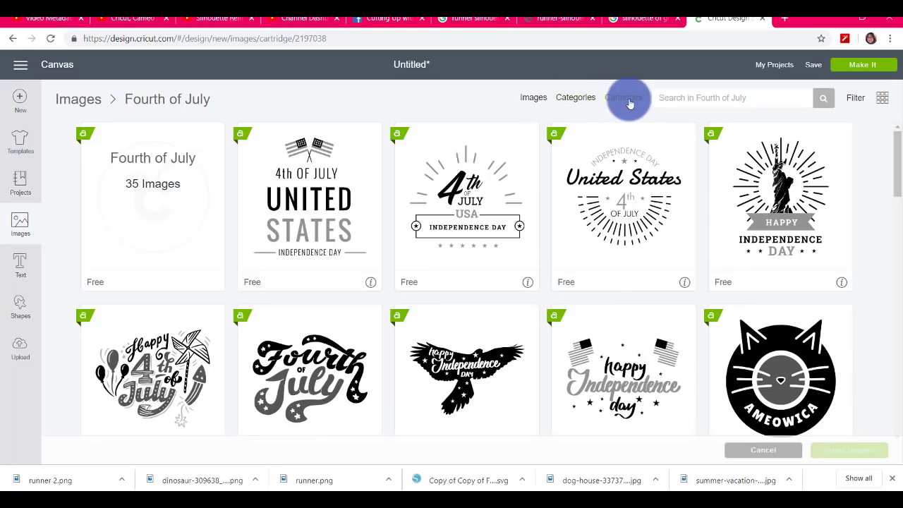
pyautogui.click(627, 100)
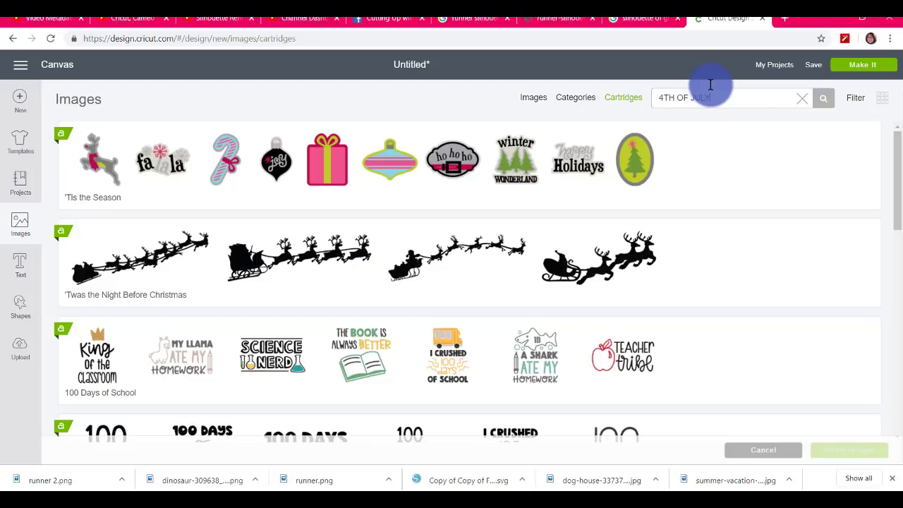
pyautogui.press('Return')
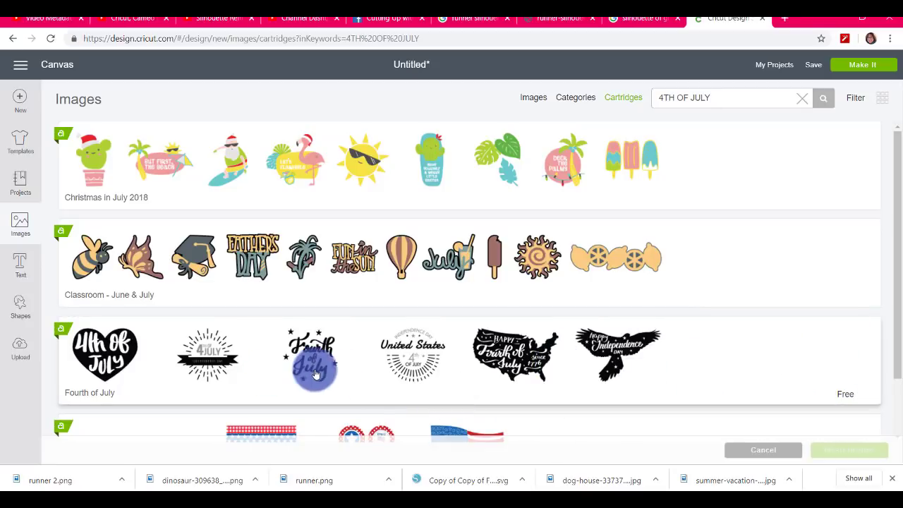
pyautogui.click(662, 369)
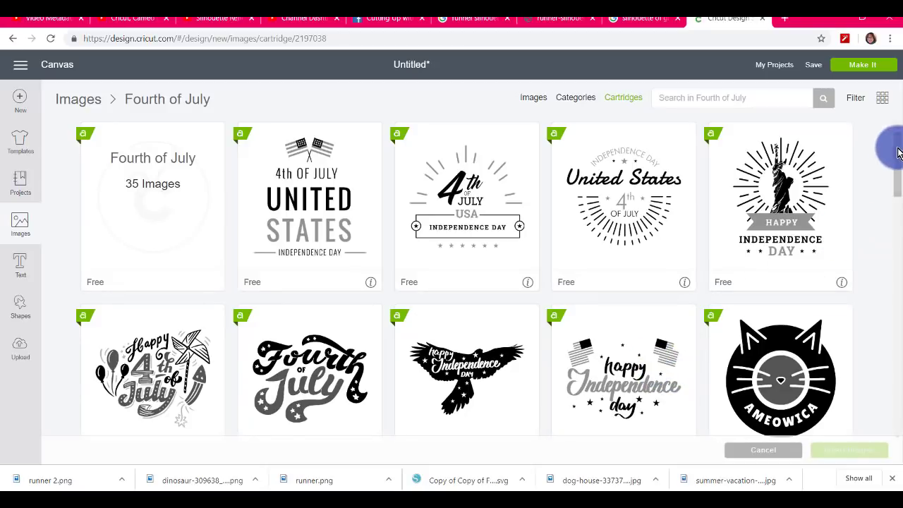
# Find the All American Boy image in the Fourth of July cartridge and insert it on the canvas.
pyautogui.moveTo(889, 146); pyautogui.dragTo(869, 338)
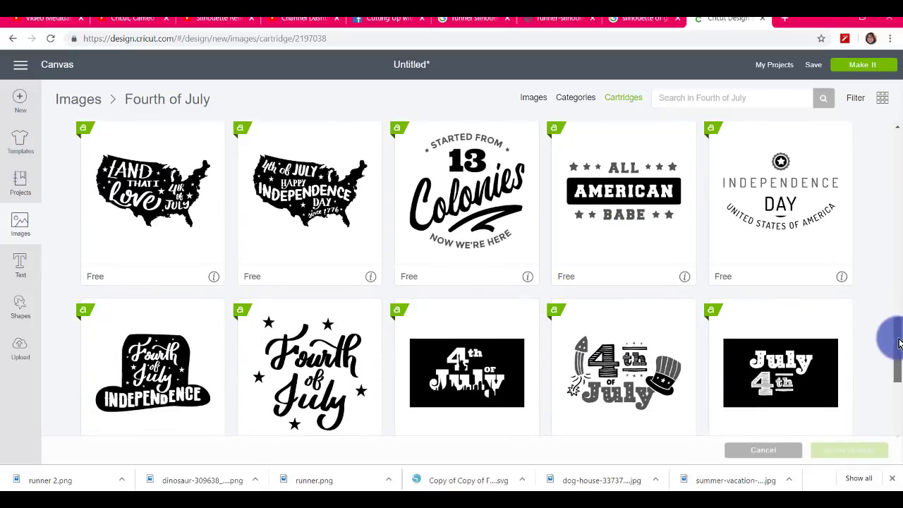
pyautogui.moveTo(898, 343); pyautogui.dragTo(896, 222)
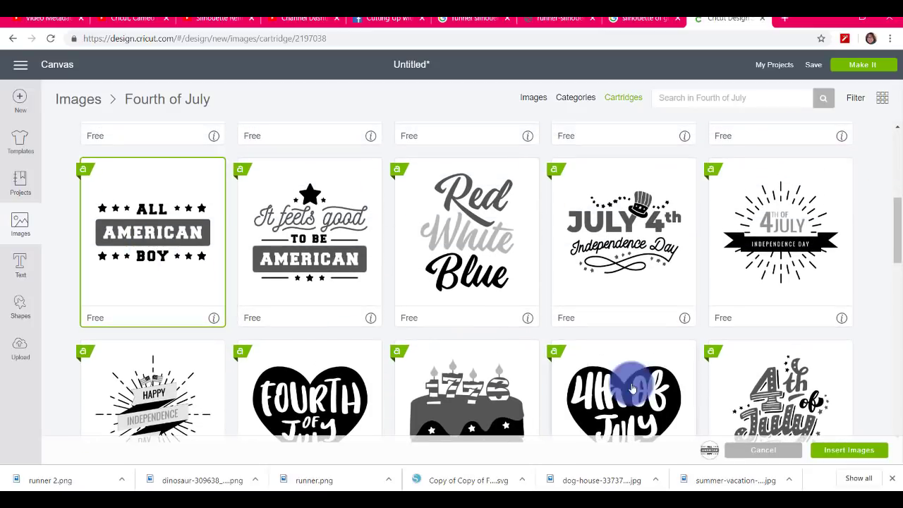
pyautogui.click(849, 452)
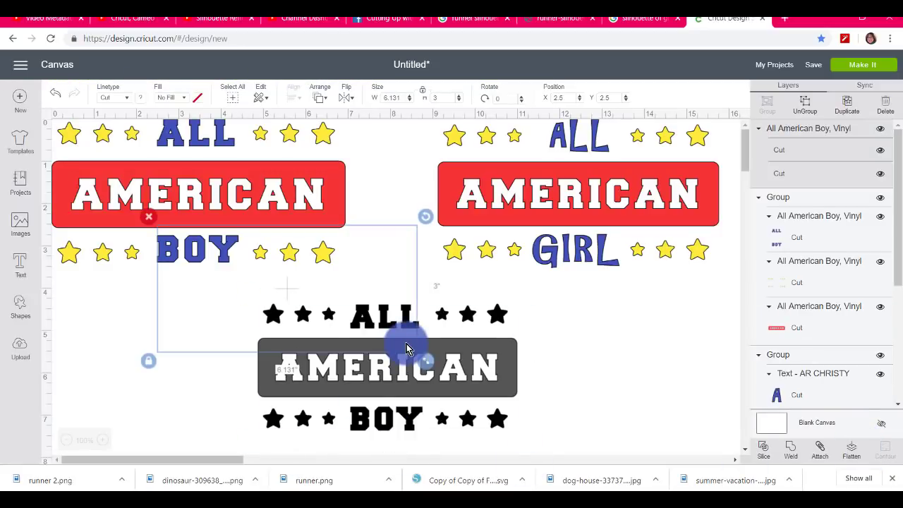
# Delete the older grey All American Boy design and position the newly inserted one below the coloured designs.
pyautogui.moveTo(271, 310); pyautogui.dragTo(237, 305)
pyautogui.click(249, 295)
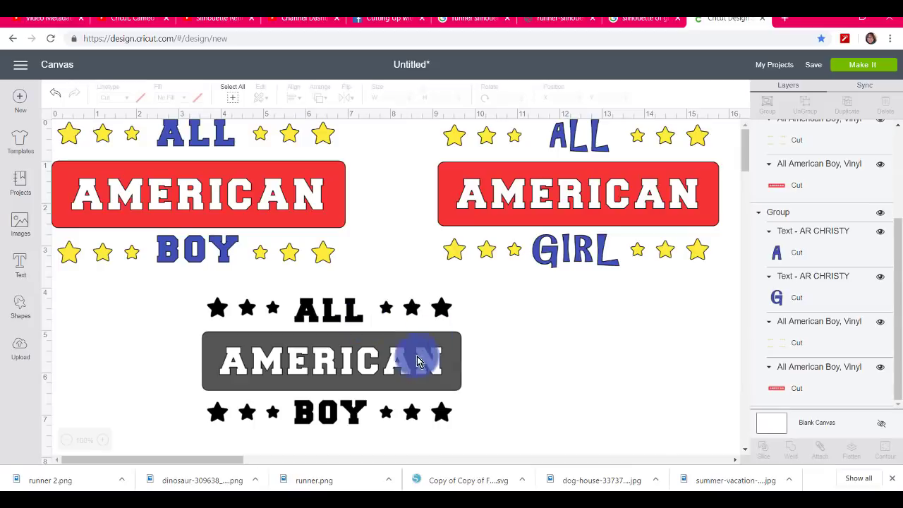
pyautogui.moveTo(417, 362); pyautogui.dragTo(447, 358)
# Hide both coloured groups, All American Boy and All American Girl.
pyautogui.click(297, 215)
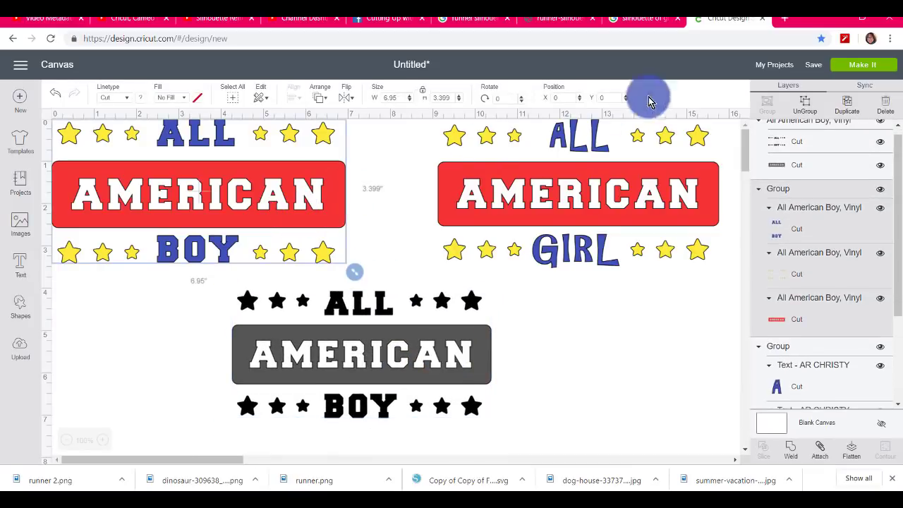
pyautogui.click(881, 191)
pyautogui.click(655, 191)
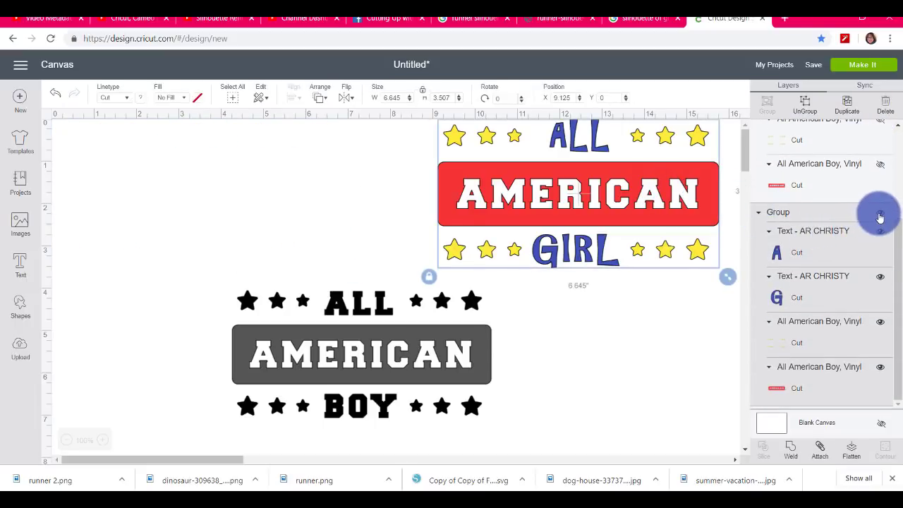
pyautogui.click(881, 217)
# Move the grey All American Boy design higher on the canvas and ungroup its two layers.
pyautogui.moveTo(413, 332); pyautogui.dragTo(346, 233)
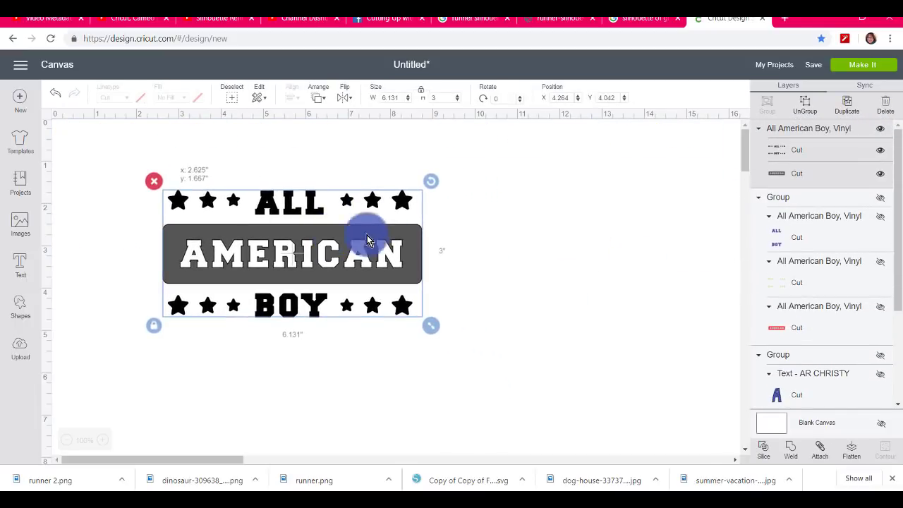
pyautogui.click(796, 154)
pyautogui.click(807, 110)
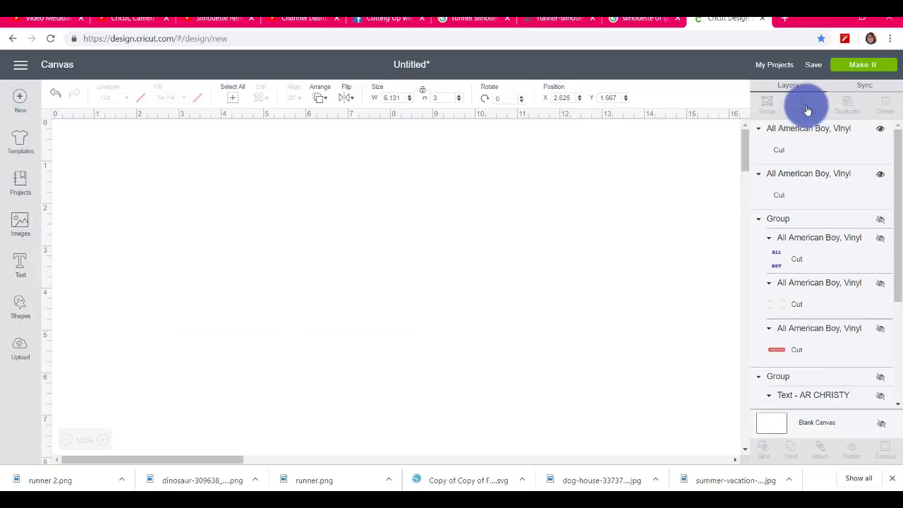
# Separate the AMERICAN banner from the black text-and-star layer and place the two pieces side by side.
pyautogui.click(391, 262)
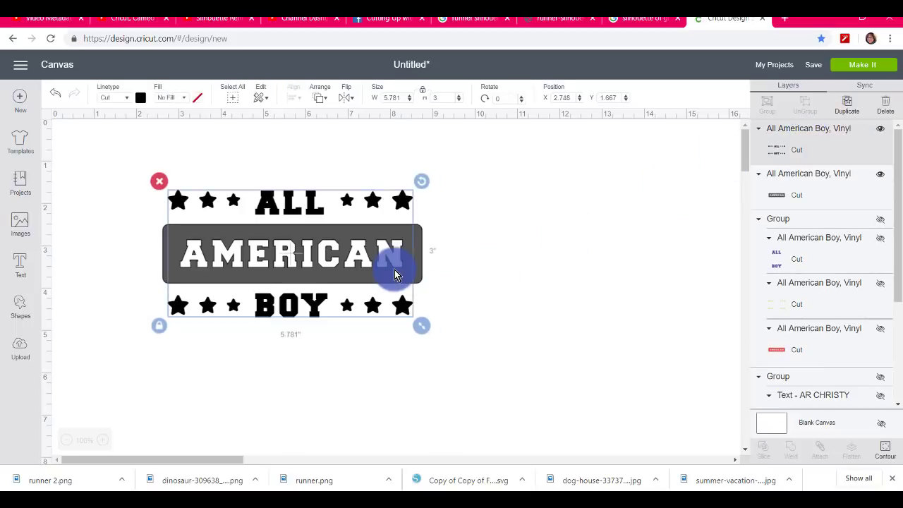
pyautogui.click(502, 281)
pyautogui.moveTo(417, 258); pyautogui.dragTo(665, 253)
pyautogui.moveTo(306, 215); pyautogui.dragTo(270, 221)
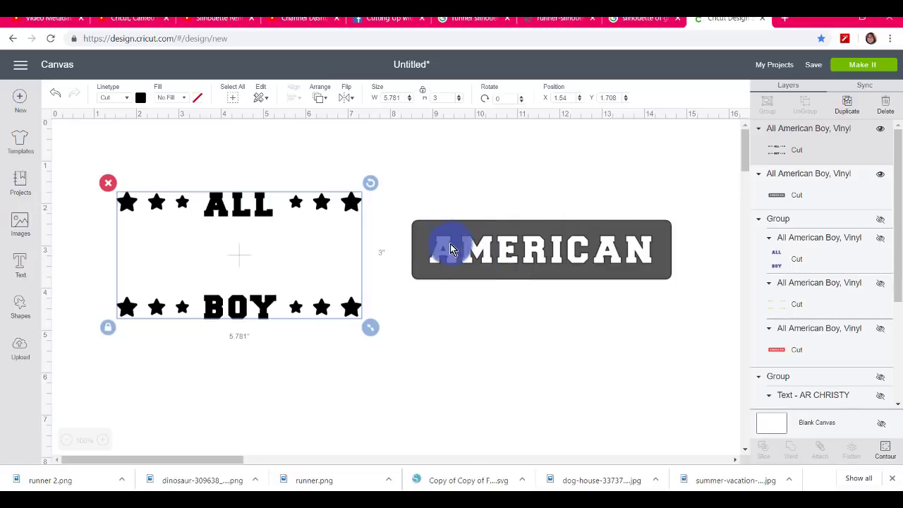
pyautogui.moveTo(452, 250); pyautogui.dragTo(431, 200)
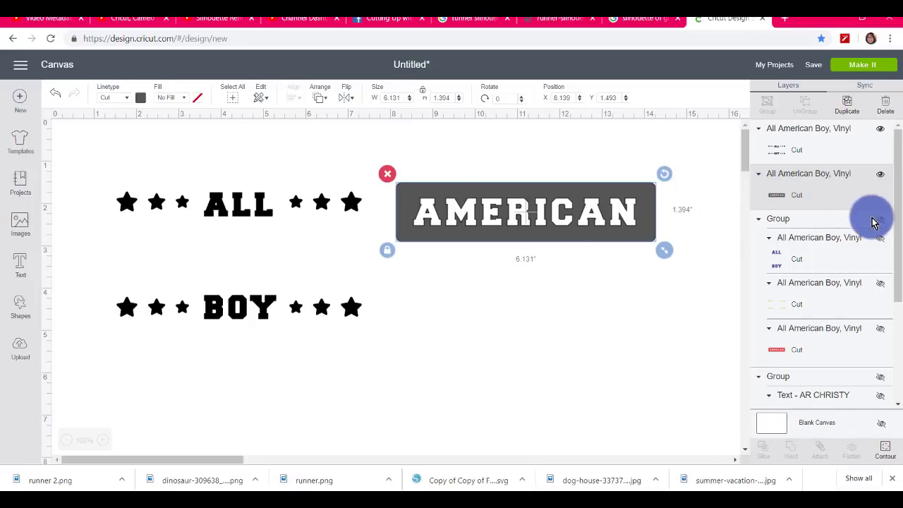
# Collapse the two hidden groups in the layer list.
pyautogui.click(757, 223)
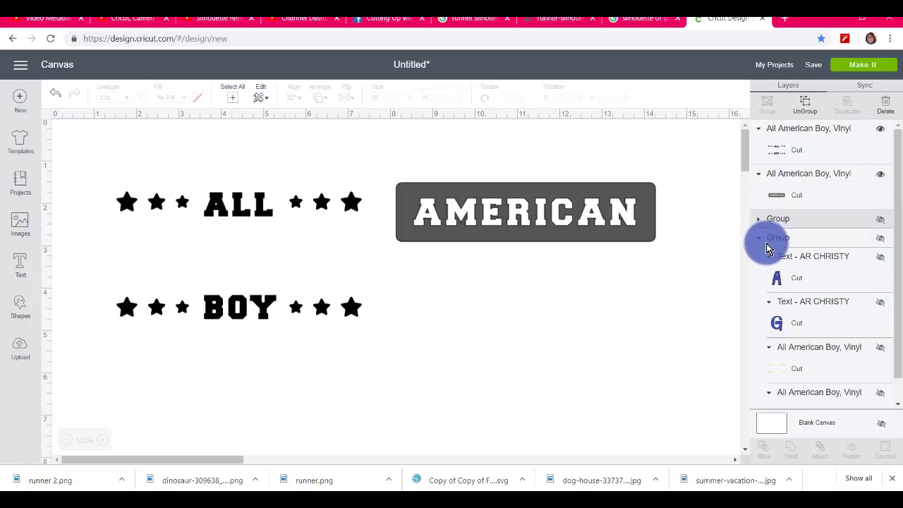
pyautogui.click(761, 244)
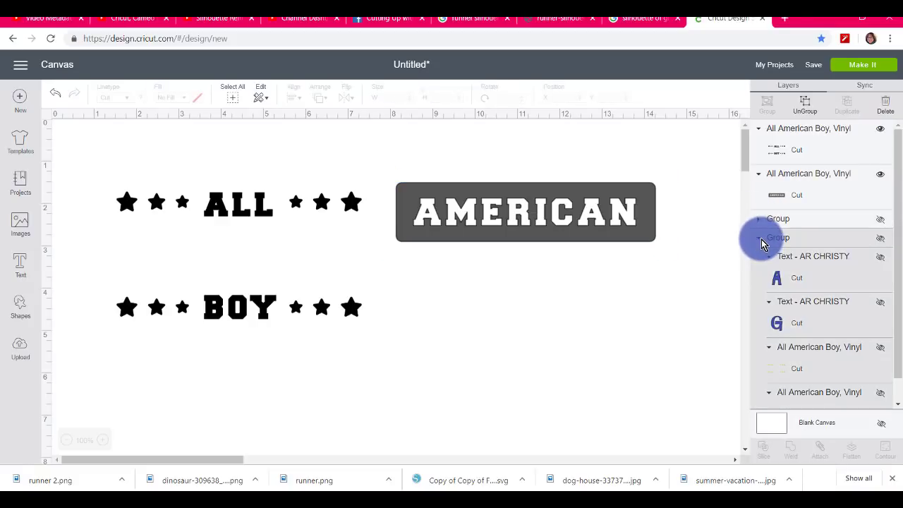
pyautogui.click(760, 239)
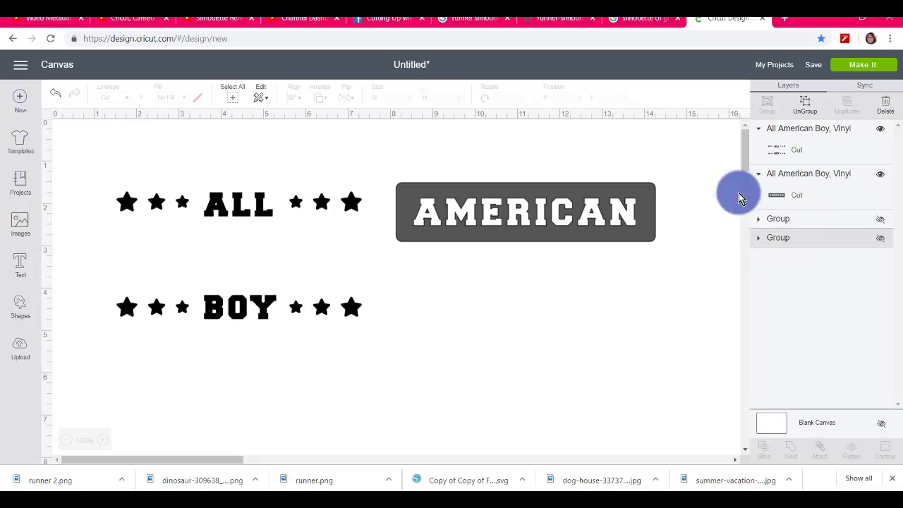
# Colour the AMERICAN banner red and fit it between the ALL and BOY rows.
pyautogui.click(652, 219)
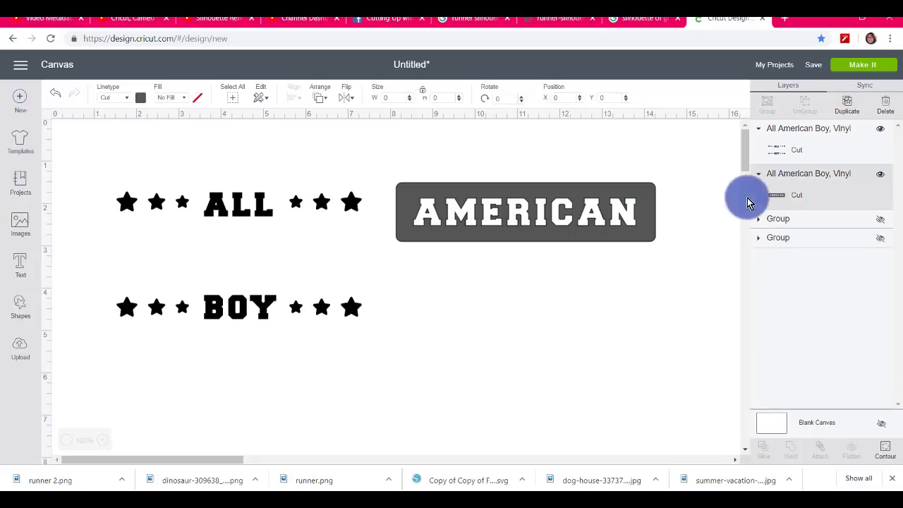
pyautogui.click(141, 99)
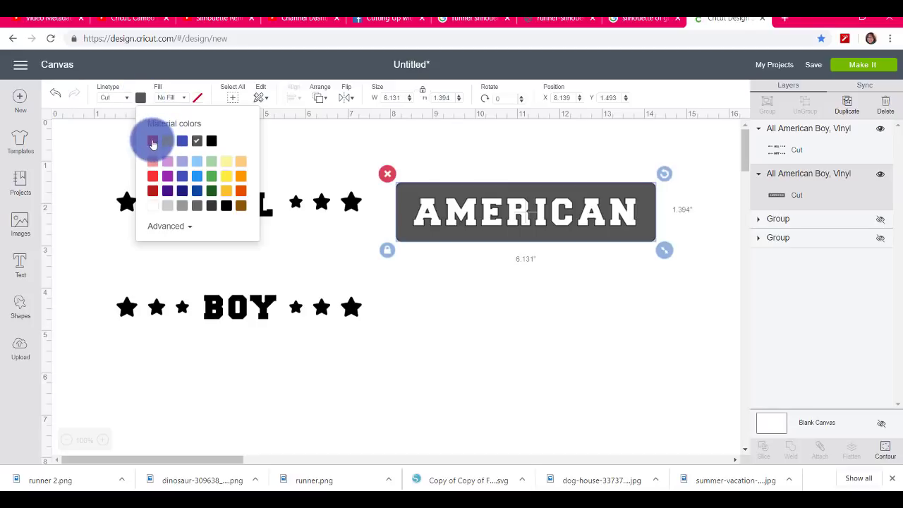
pyautogui.click(153, 141)
pyautogui.click(509, 352)
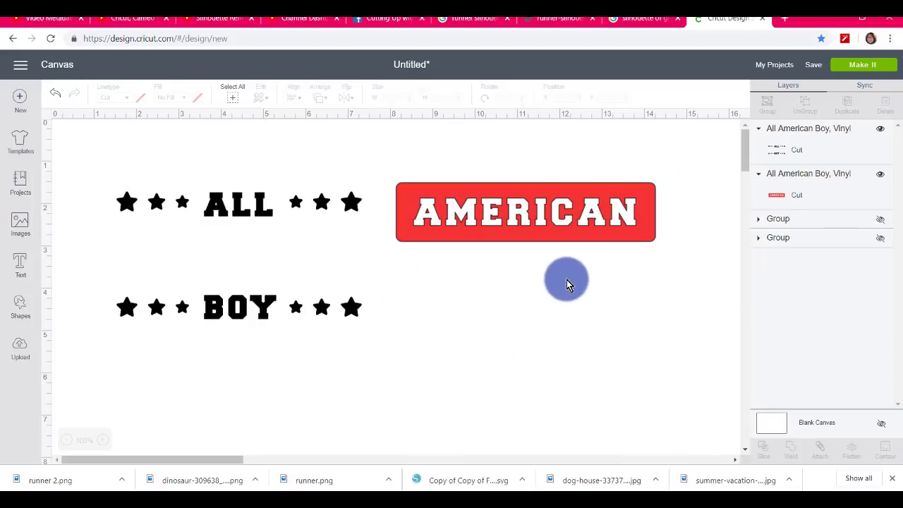
pyautogui.moveTo(504, 202); pyautogui.dragTo(215, 243)
pyautogui.click(494, 246)
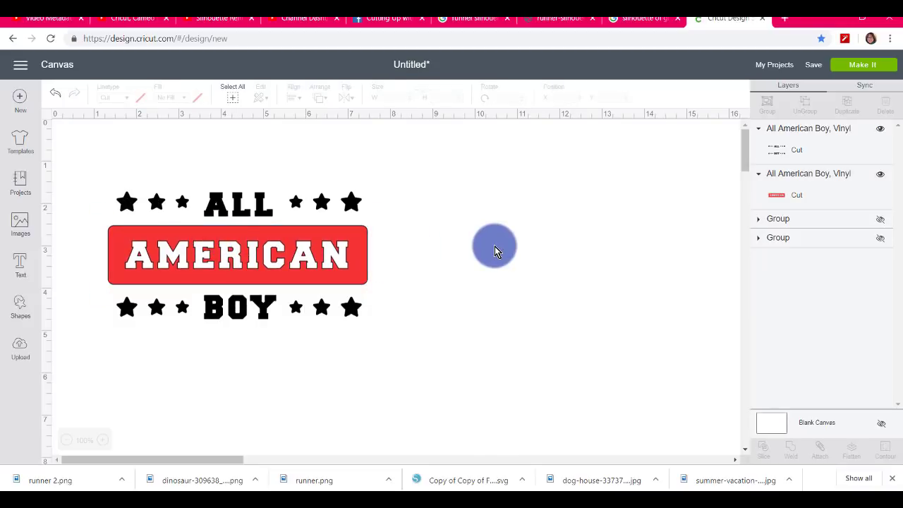
# Move the red banner to the upper part of the canvas and the black text-and-star layer below it.
pyautogui.moveTo(295, 208); pyautogui.dragTo(598, 181)
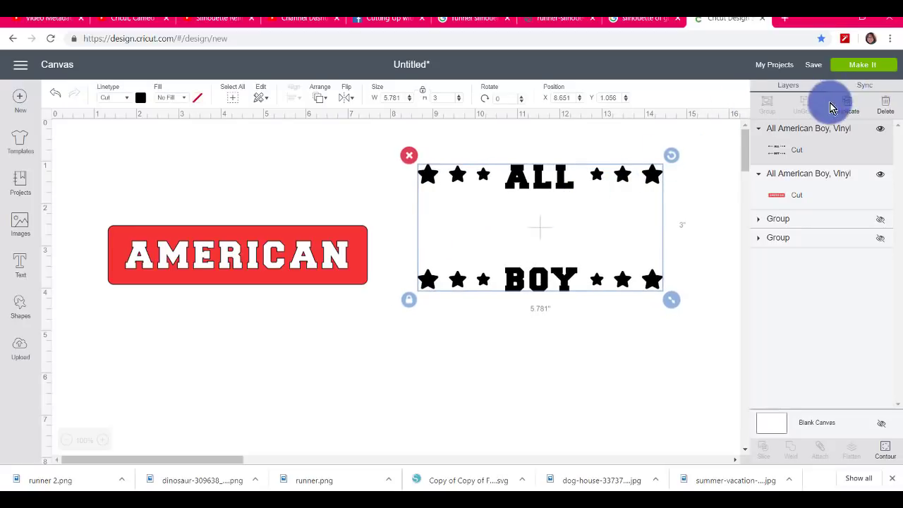
pyautogui.moveTo(295, 266); pyautogui.dragTo(335, 182)
pyautogui.moveTo(518, 167); pyautogui.dragTo(364, 227)
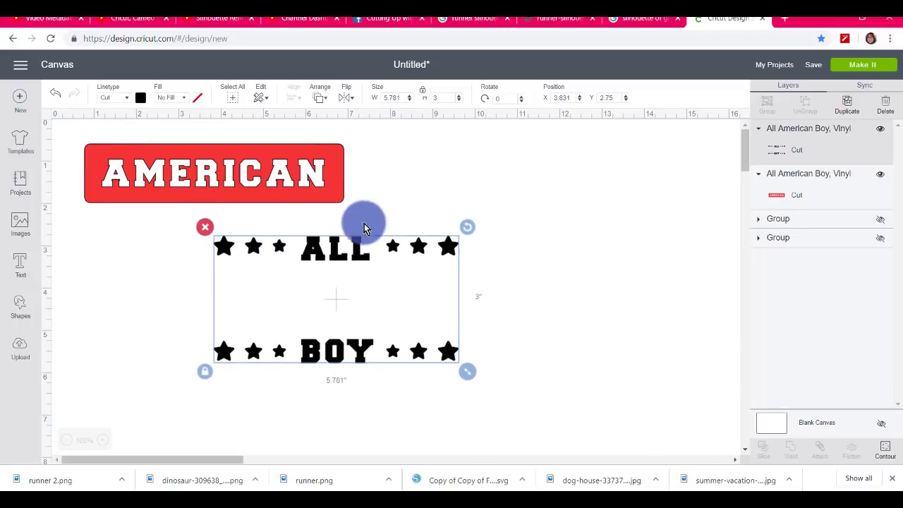
# Duplicate the black text-and-star layer and arrange the two copies side by side below the banner.
pyautogui.click(850, 110)
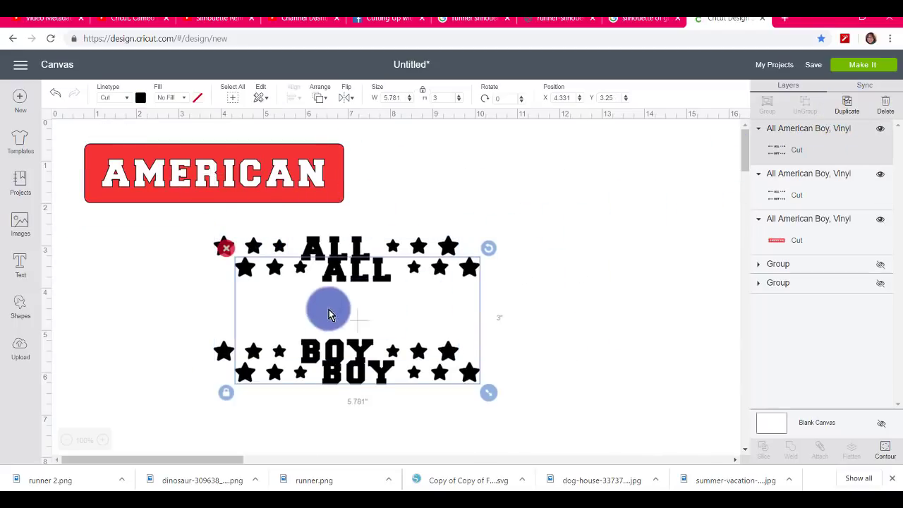
pyautogui.moveTo(351, 278); pyautogui.dragTo(541, 246)
pyautogui.moveTo(339, 258); pyautogui.dragTo(198, 256)
pyautogui.moveTo(540, 238); pyautogui.dragTo(505, 246)
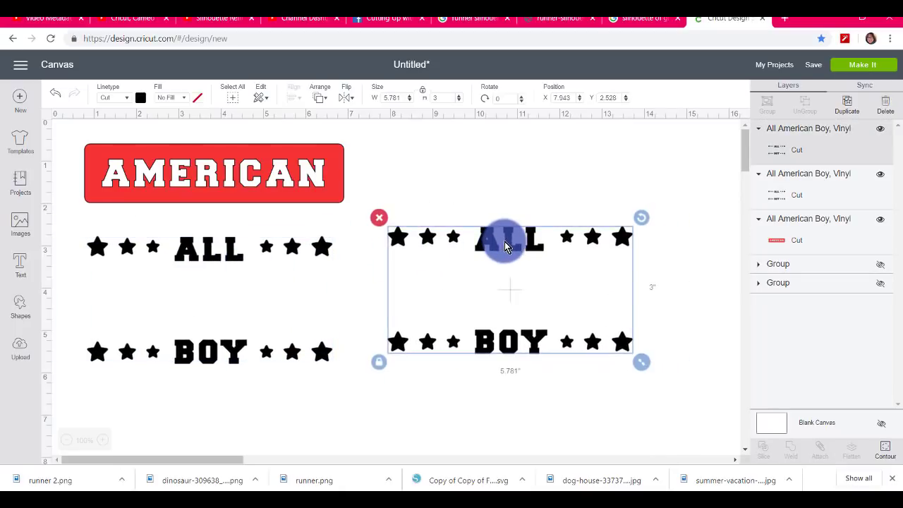
# Hide the star contours in the black text-and-star copy beside the original, keeping its ALL and BOY lettering.
pyautogui.click(886, 453)
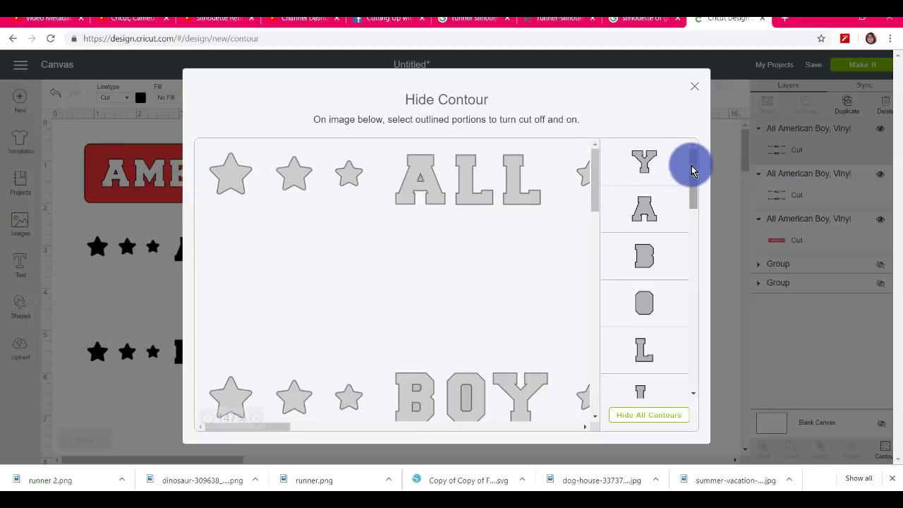
pyautogui.scroll(-4, 691, 170)
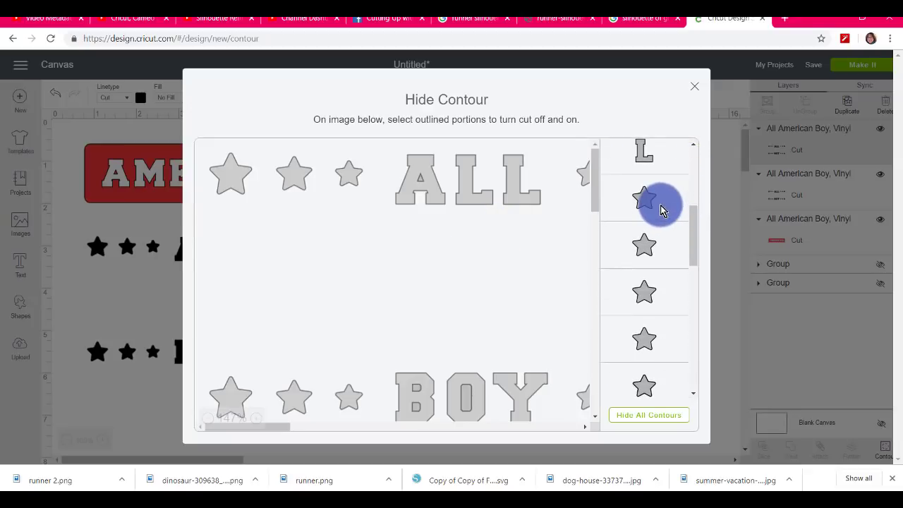
pyautogui.click(659, 205)
pyautogui.click(650, 245)
pyautogui.click(667, 289)
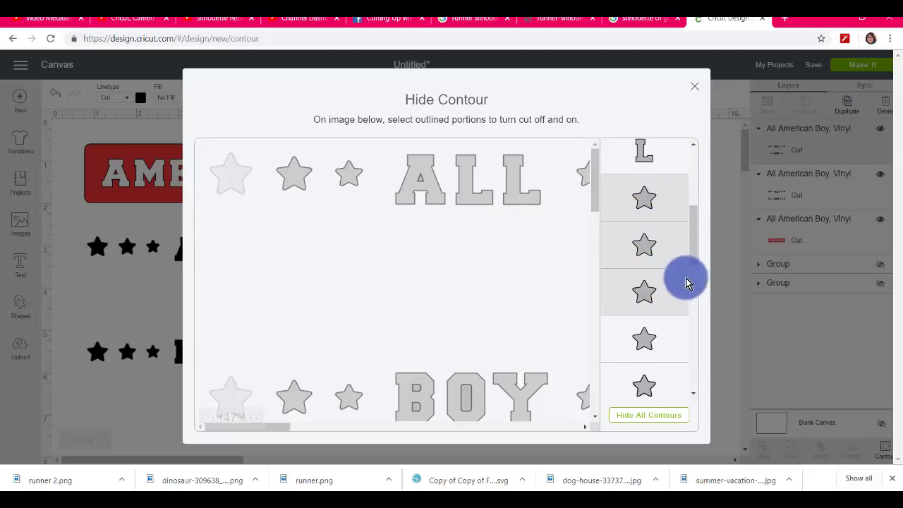
pyautogui.moveTo(694, 245); pyautogui.dragTo(687, 283)
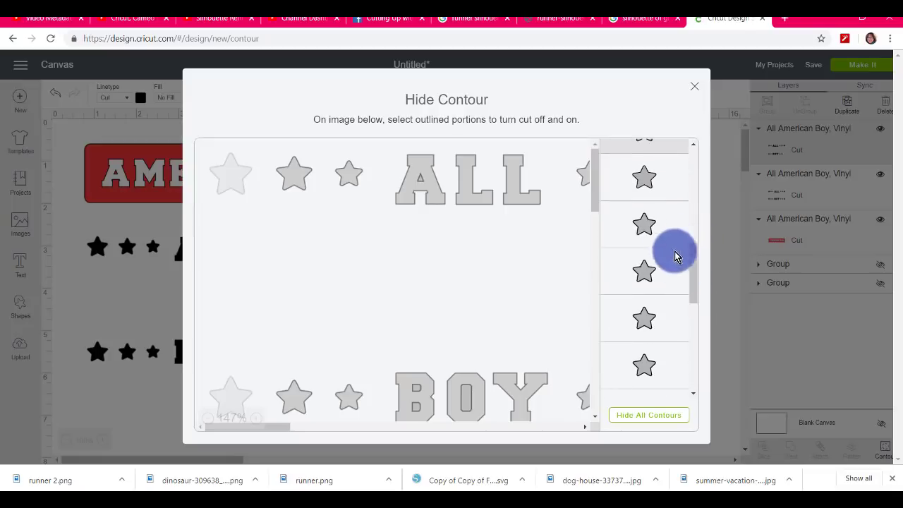
pyautogui.click(647, 182)
pyautogui.click(651, 223)
pyautogui.click(643, 298)
pyautogui.click(640, 318)
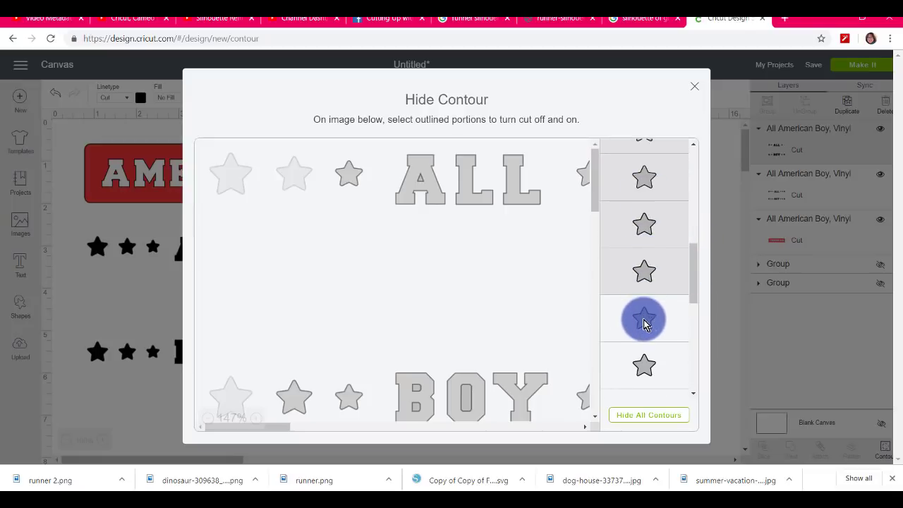
pyautogui.click(649, 358)
pyautogui.moveTo(695, 263); pyautogui.dragTo(687, 315)
pyautogui.click(645, 187)
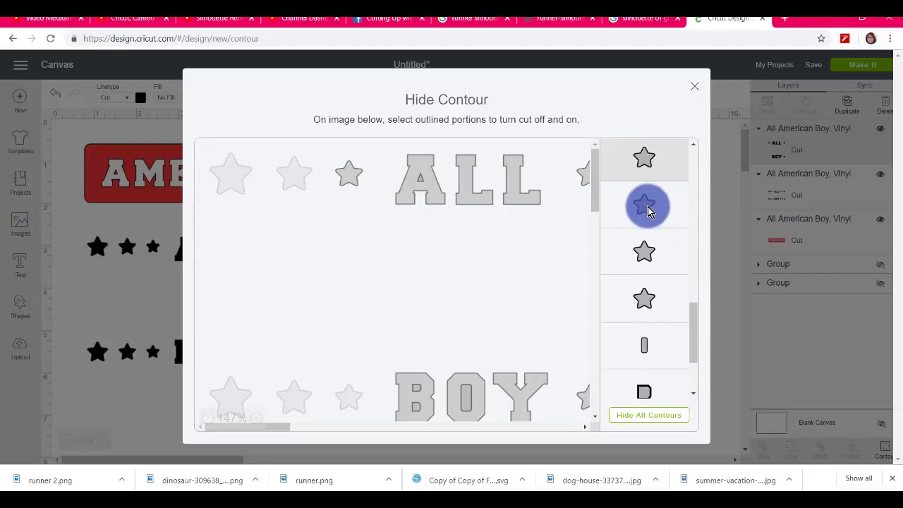
pyautogui.click(649, 210)
pyautogui.click(644, 301)
pyautogui.moveTo(689, 318); pyautogui.dragTo(711, 379)
pyautogui.click(128, 299)
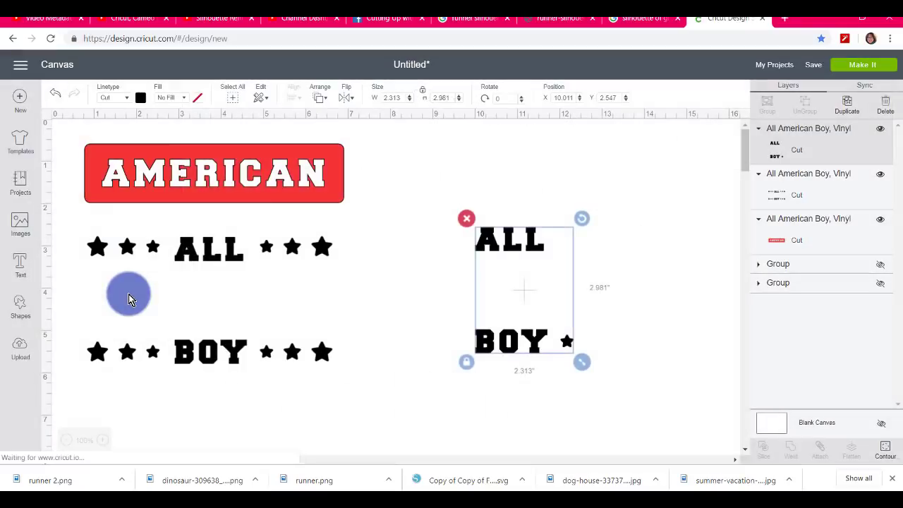
# Use Contour to hide the leftover star beside BOY in the lettering copy.
pyautogui.click(588, 237)
pyautogui.click(501, 244)
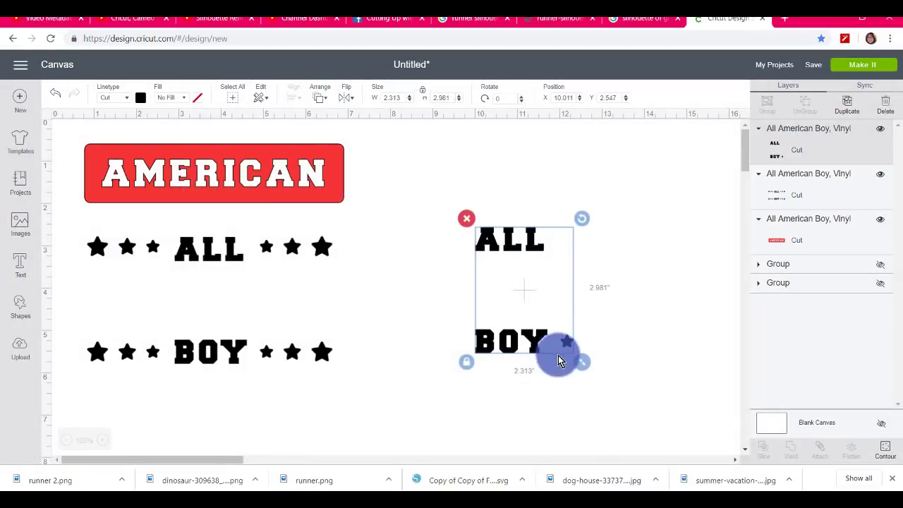
pyautogui.click(886, 448)
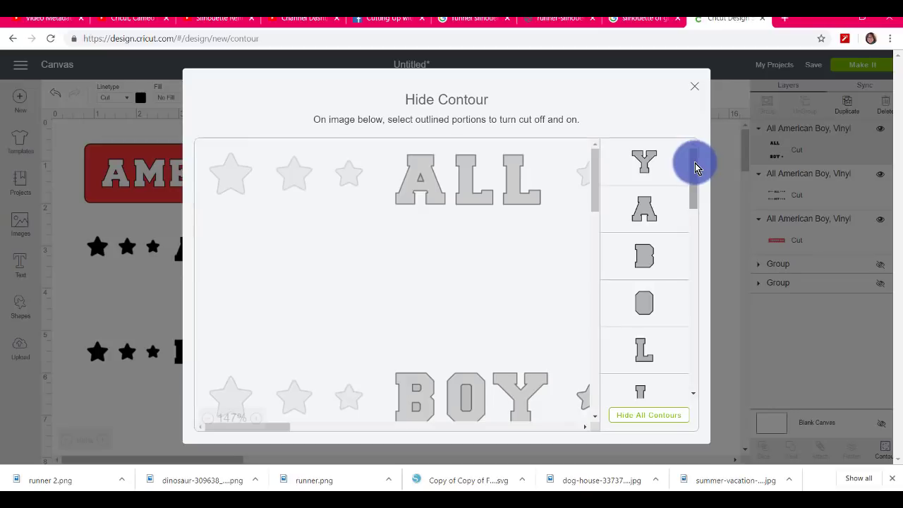
pyautogui.moveTo(696, 165); pyautogui.dragTo(710, 315)
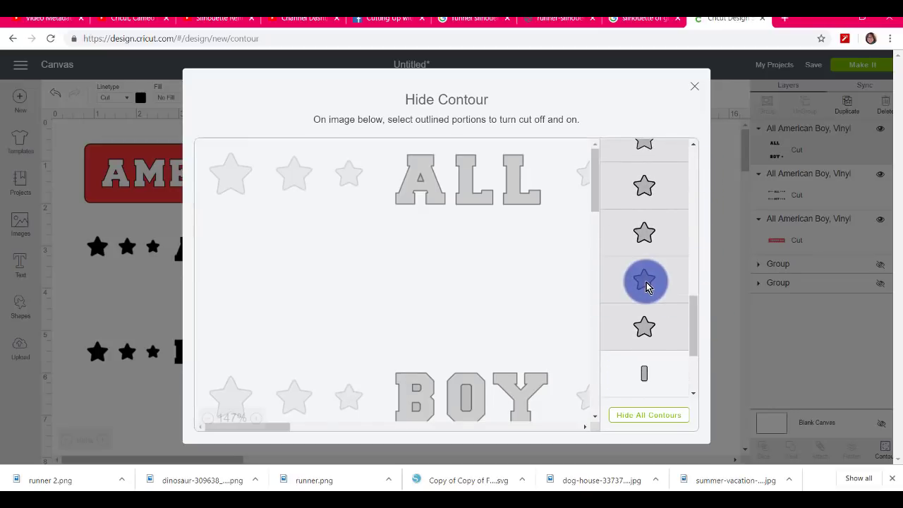
pyautogui.click(89, 301)
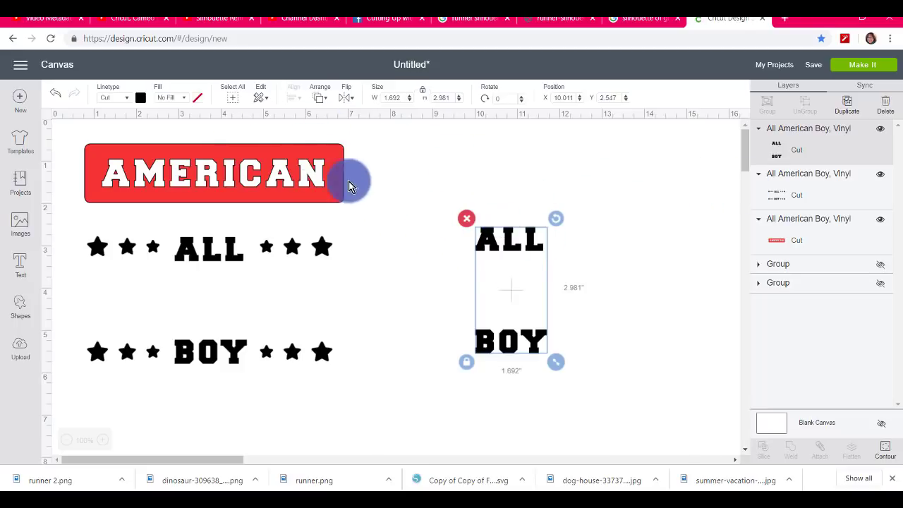
# Colour the ALL and BOY lettering blue and fit the red AMERICAN banner between the two words.
pyautogui.click(141, 98)
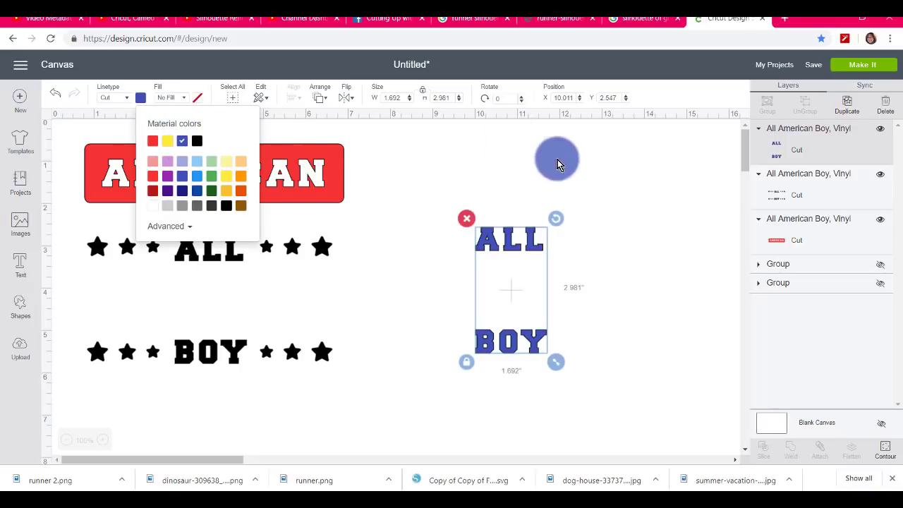
pyautogui.moveTo(290, 161); pyautogui.dragTo(595, 264)
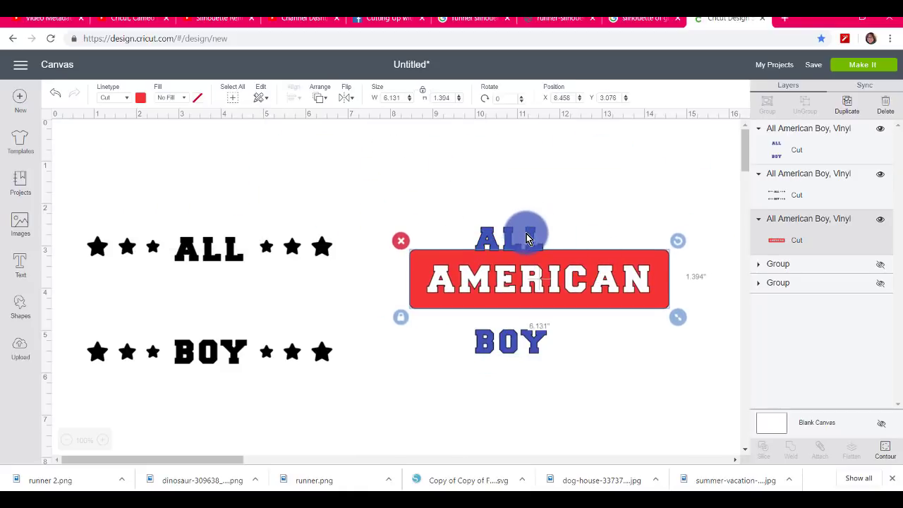
pyautogui.moveTo(526, 238); pyautogui.dragTo(559, 164)
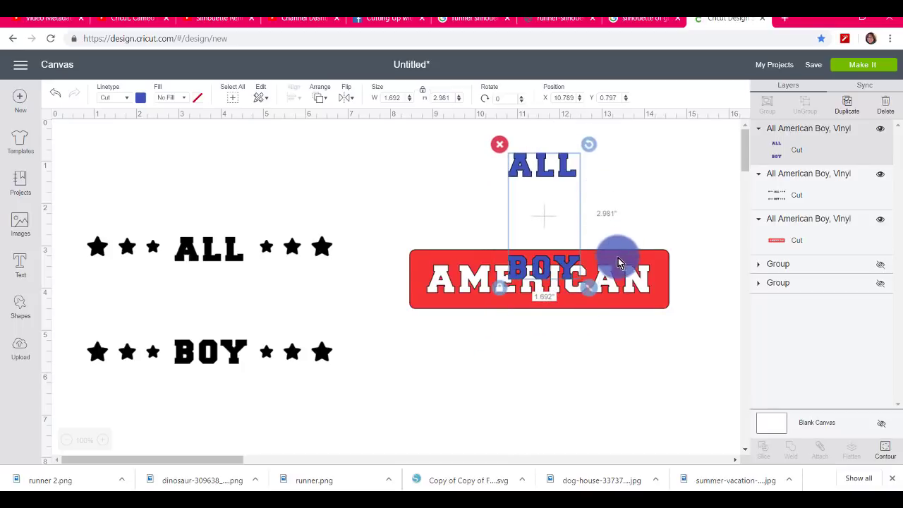
pyautogui.moveTo(617, 263); pyautogui.dragTo(624, 207)
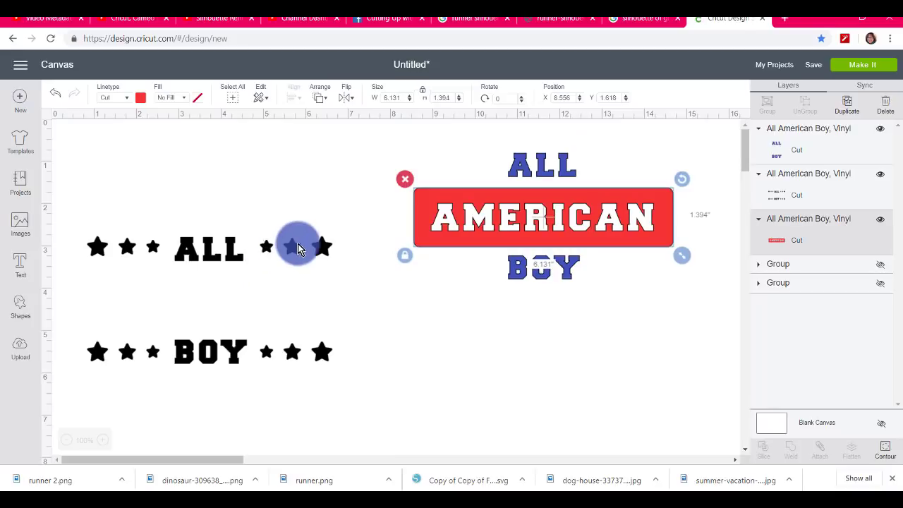
# Move the black text-and-star layer higher on the canvas and hide its three ALL letters with Contour.
pyautogui.click(296, 247)
pyautogui.moveTo(287, 254); pyautogui.dragTo(289, 192)
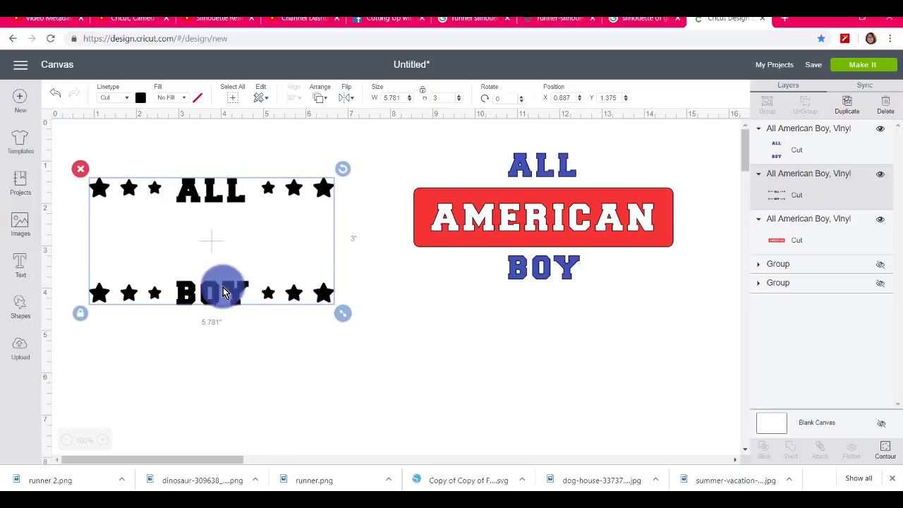
pyautogui.click(887, 451)
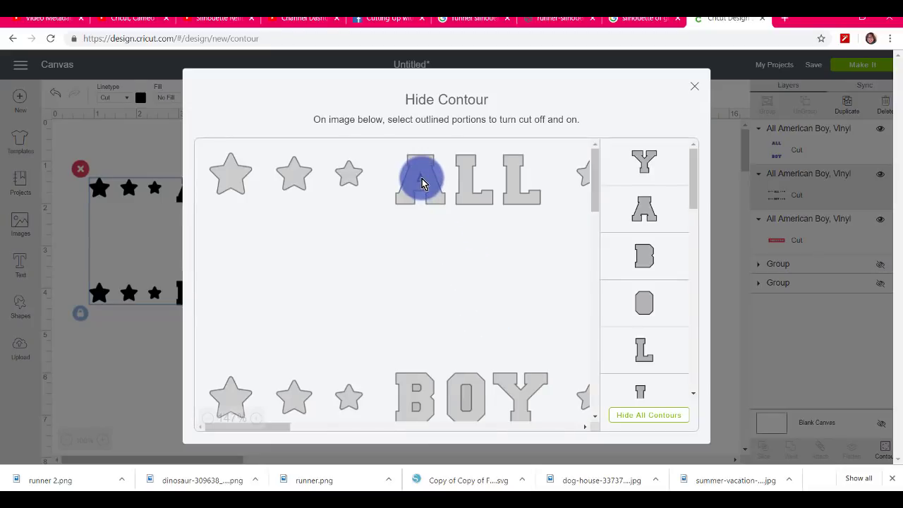
pyautogui.click(432, 197)
pyautogui.click(471, 199)
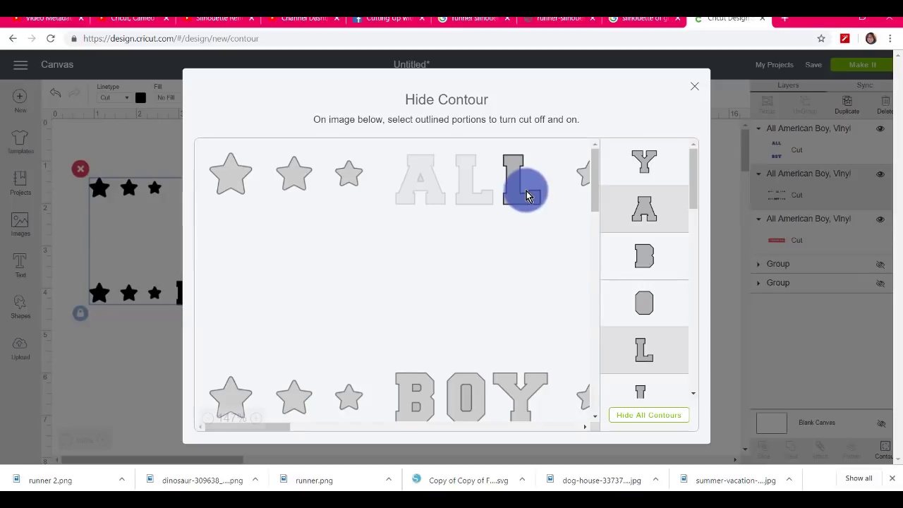
pyautogui.click(525, 194)
pyautogui.moveTo(595, 191); pyautogui.dragTo(583, 228)
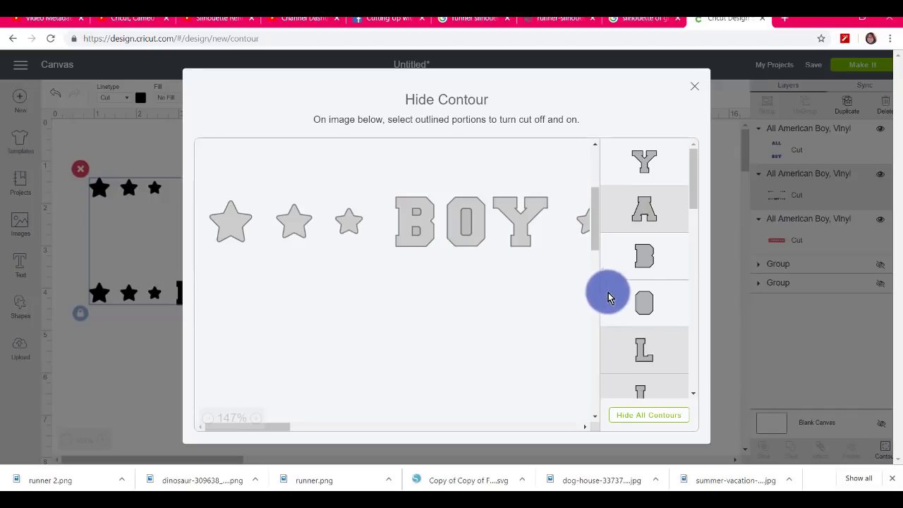
# Hide the B, O and Y contours and the inner pieces of the B and O, keeping only the stars.
pyautogui.click(641, 260)
pyautogui.click(643, 304)
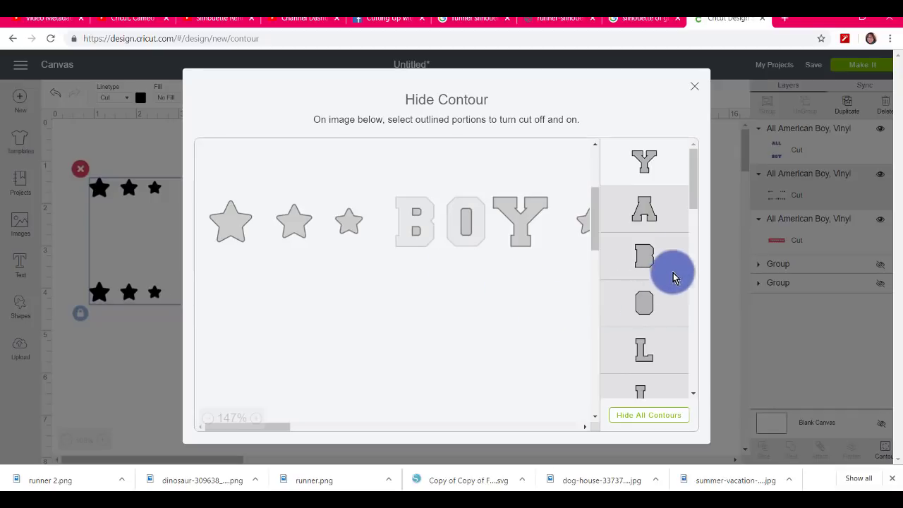
pyautogui.click(669, 174)
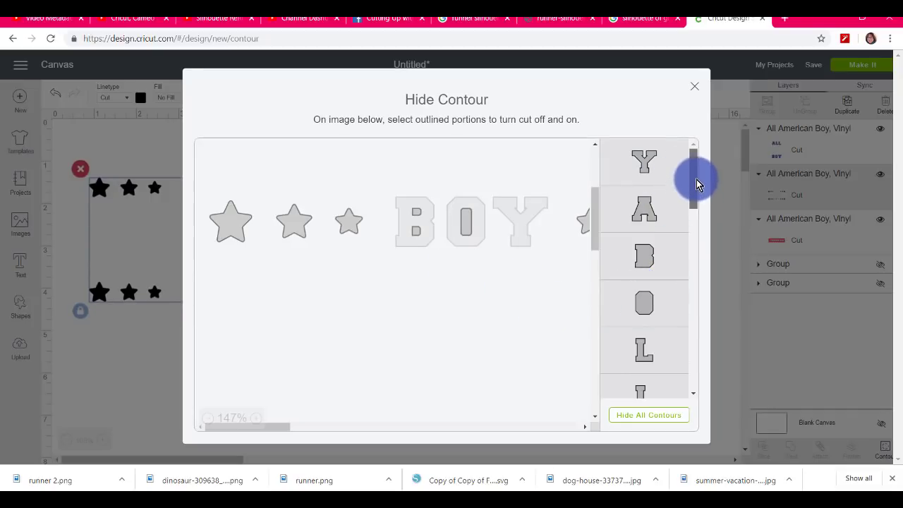
pyautogui.moveTo(696, 179); pyautogui.dragTo(697, 377)
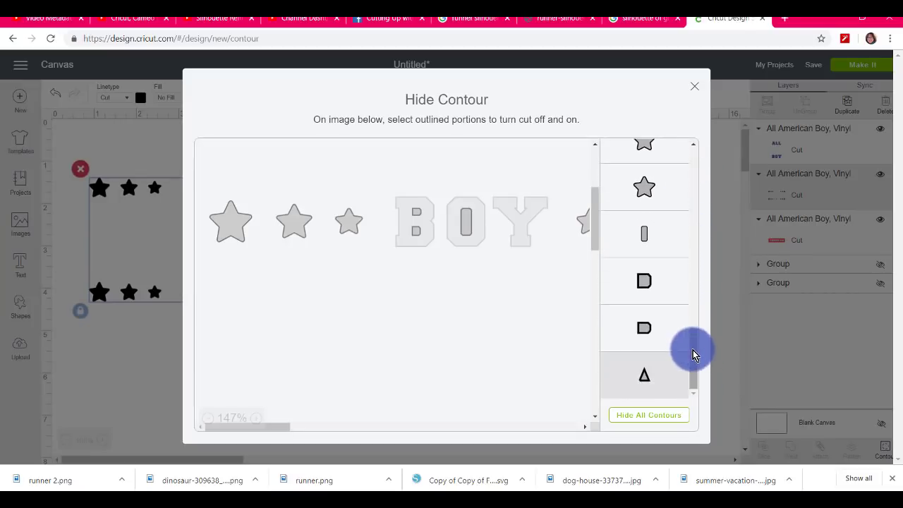
pyautogui.click(655, 254)
pyautogui.click(648, 280)
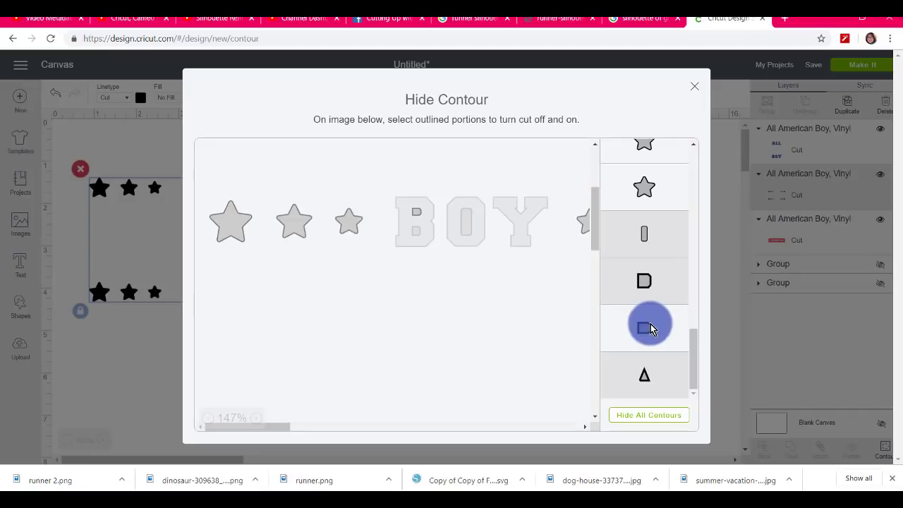
pyautogui.click(651, 327)
pyautogui.moveTo(692, 357); pyautogui.dragTo(715, 151)
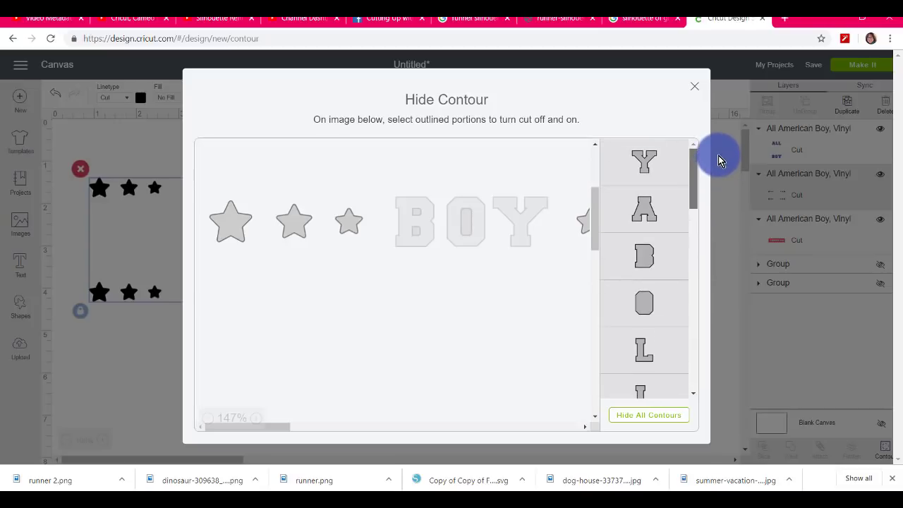
pyautogui.click(128, 385)
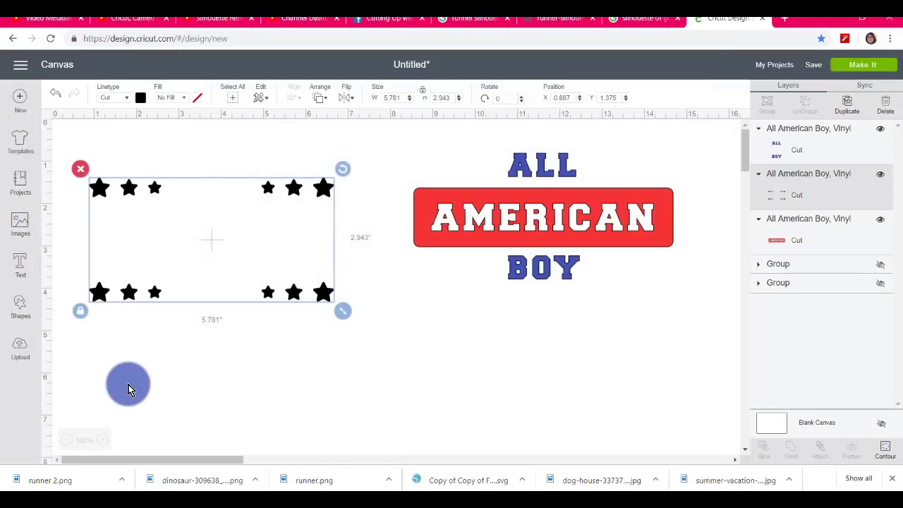
# Align the star layer with the ALL and BOY rows around the banner and colour it yellow.
pyautogui.moveTo(268, 295); pyautogui.dragTo(598, 274)
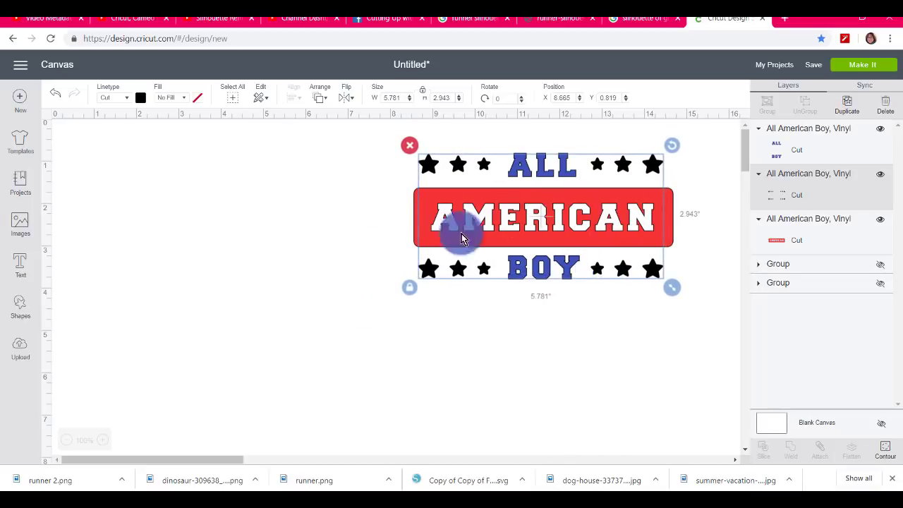
pyautogui.click(142, 103)
pyautogui.click(170, 142)
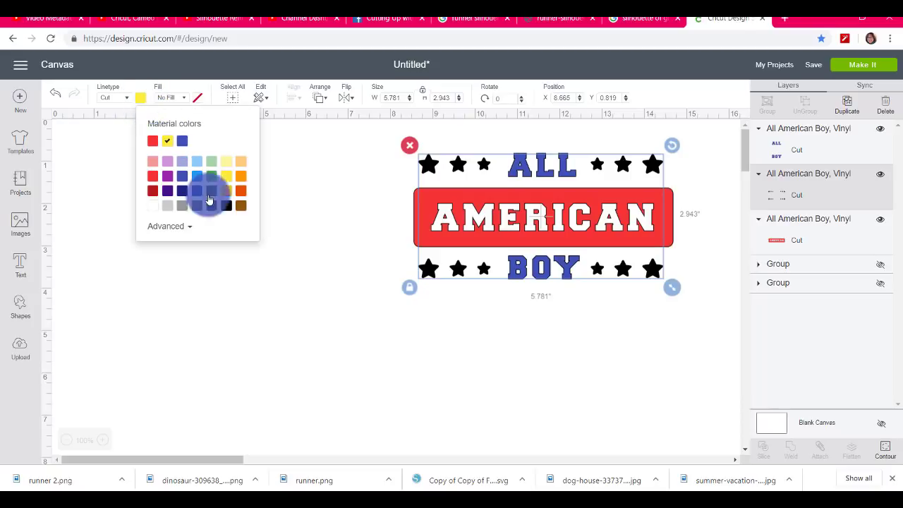
pyautogui.click(249, 350)
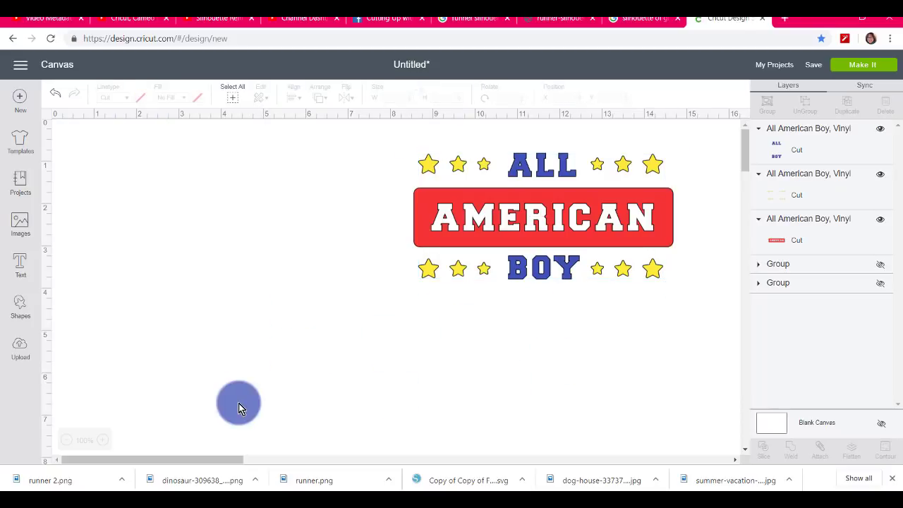
# Preview the red, yellow and blue cutting mats and return to the canvas.
pyautogui.click(858, 65)
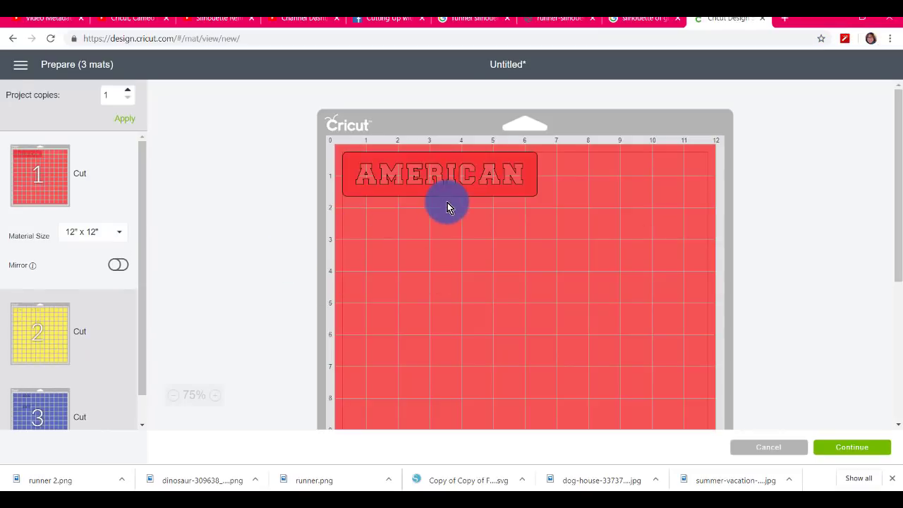
pyautogui.click(55, 348)
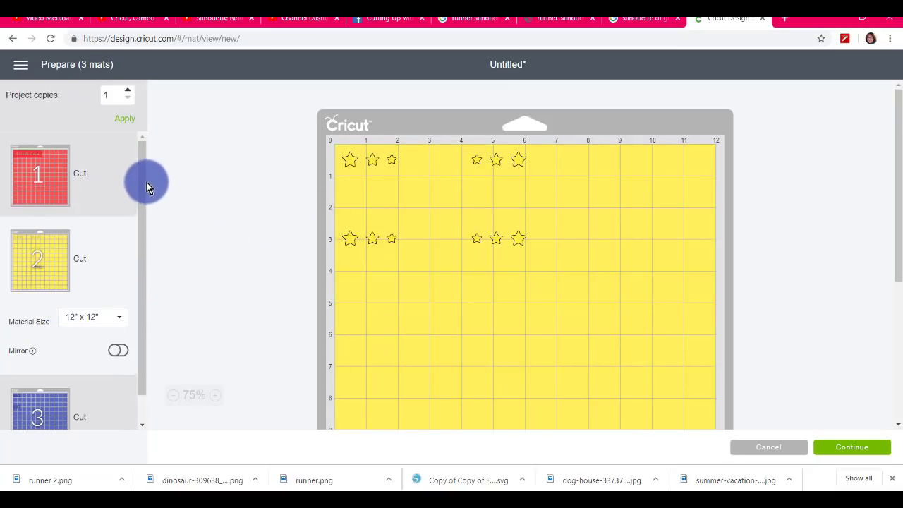
pyautogui.moveTo(144, 182); pyautogui.dragTo(149, 223)
pyautogui.click(55, 385)
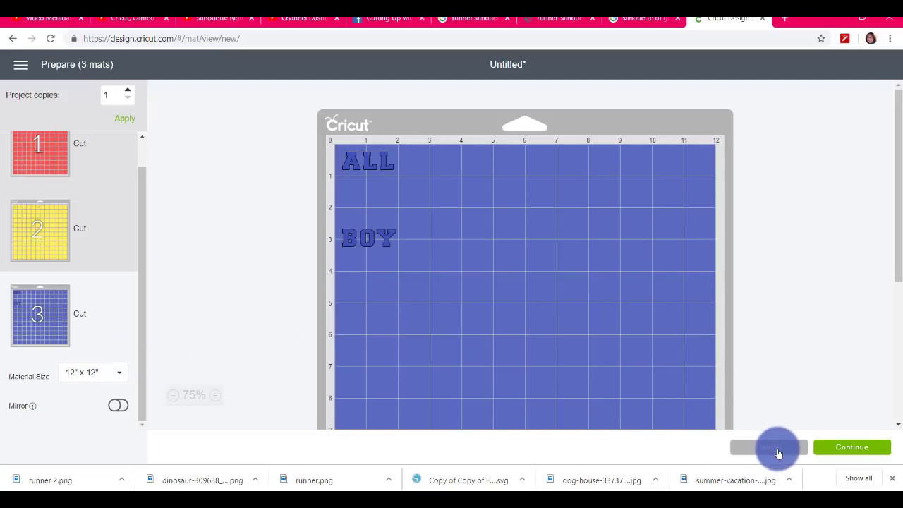
pyautogui.click(769, 447)
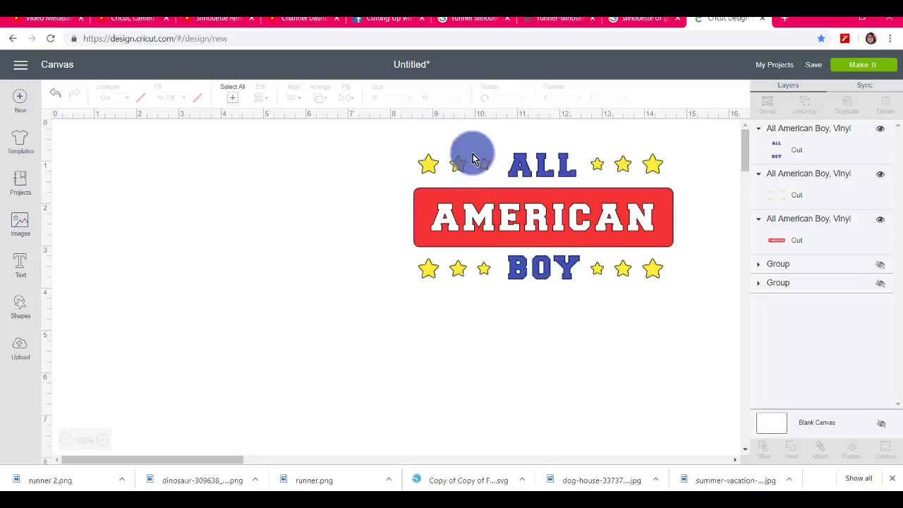
# Move the blue ALL/BOY layer aside and place new "All" text in AR CHRISTY, about 1.6 in wide, between the upper stars.
pyautogui.moveTo(515, 277); pyautogui.dragTo(79, 276)
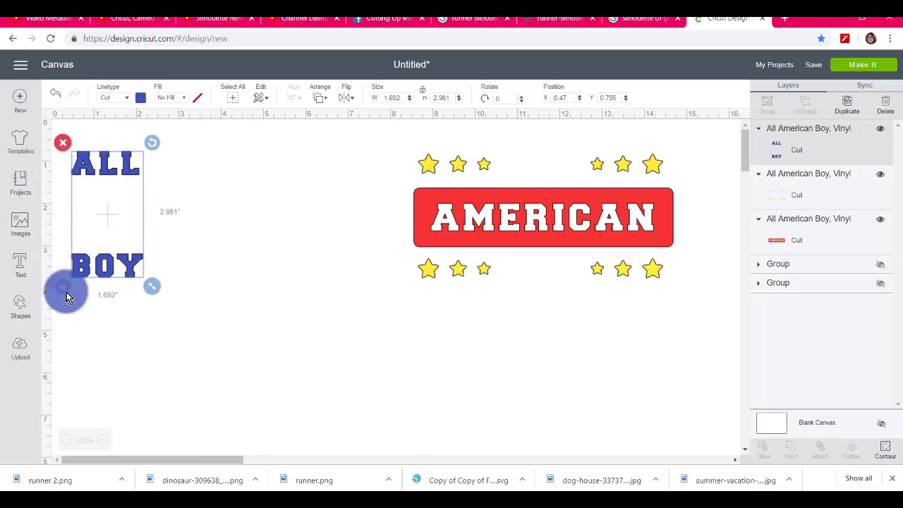
pyautogui.click(21, 264)
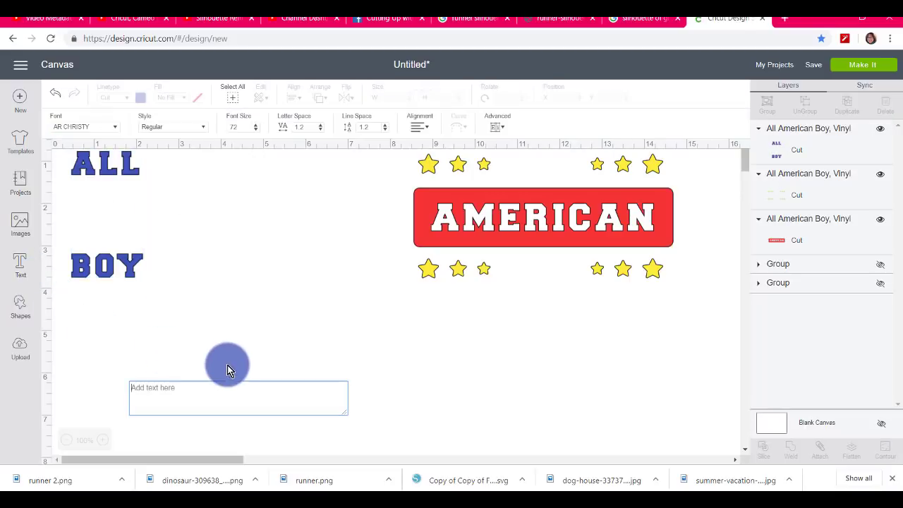
pyautogui.write('AL')
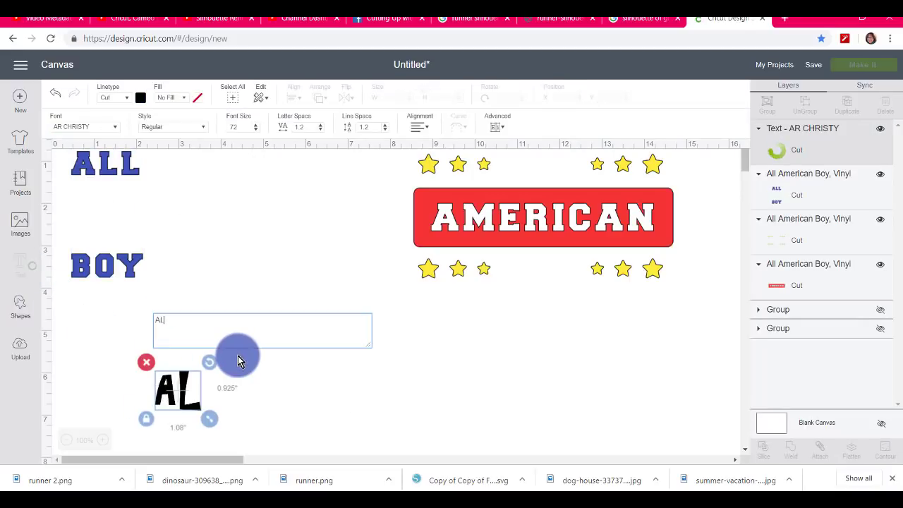
pyautogui.press('BackSpace')
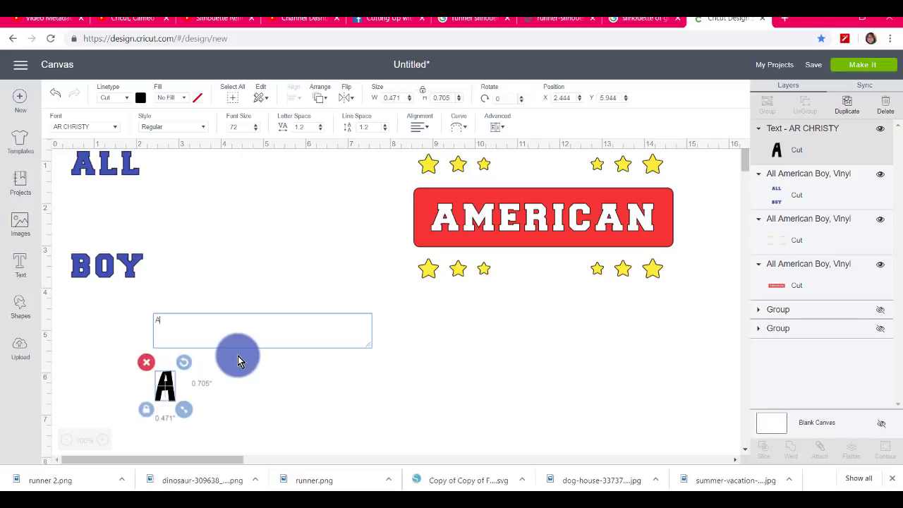
pyautogui.write('ll')
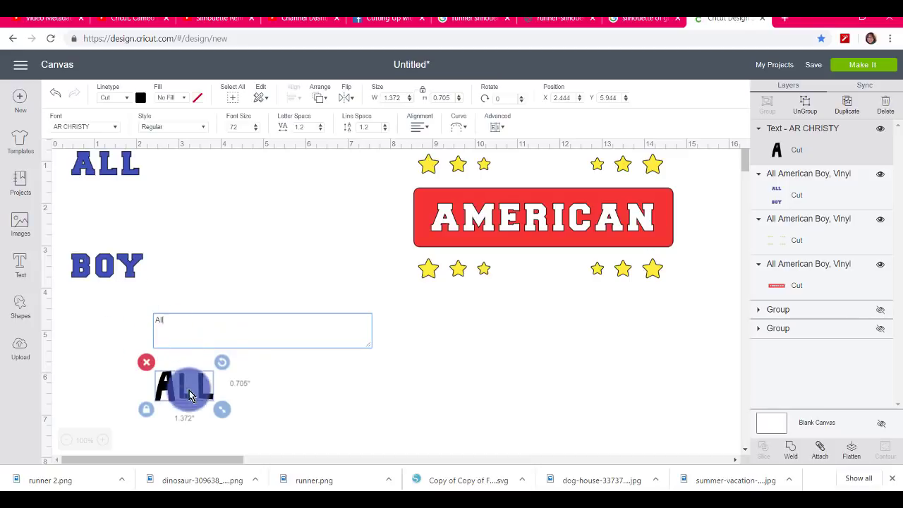
pyautogui.click(117, 130)
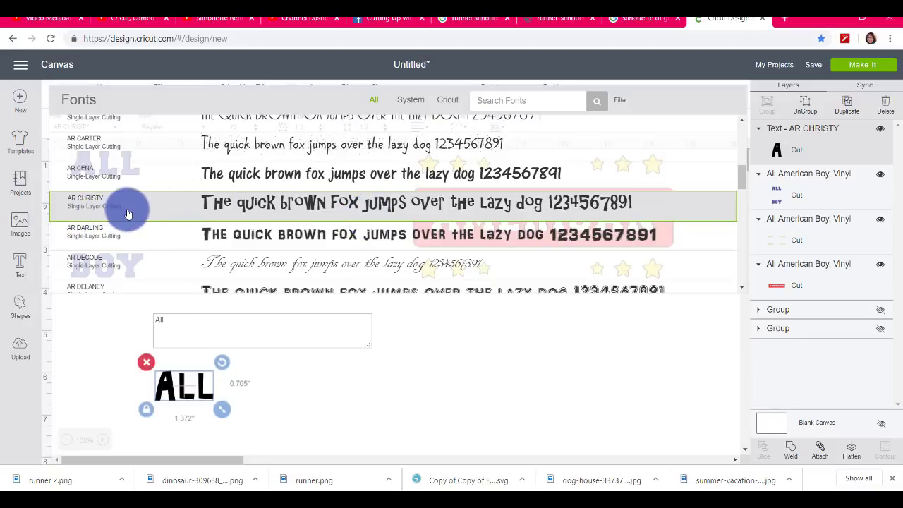
pyautogui.click(312, 413)
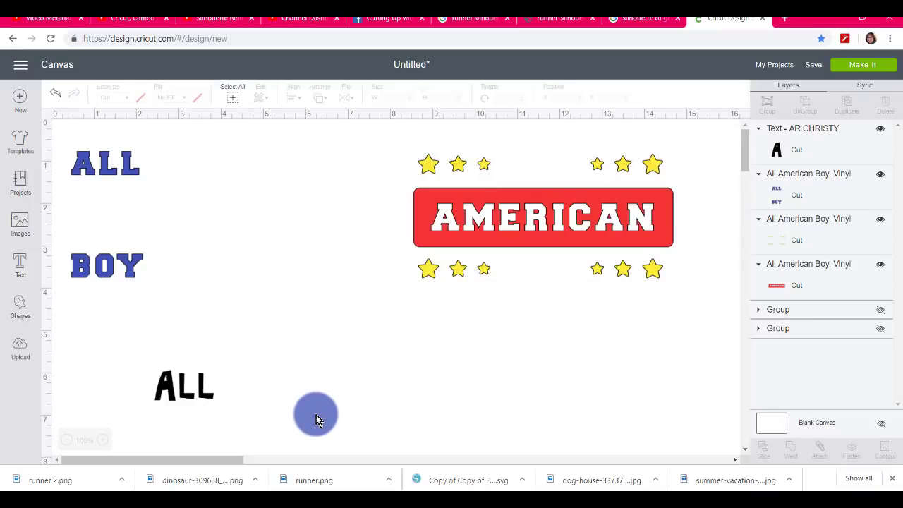
pyautogui.moveTo(183, 391); pyautogui.dragTo(536, 178)
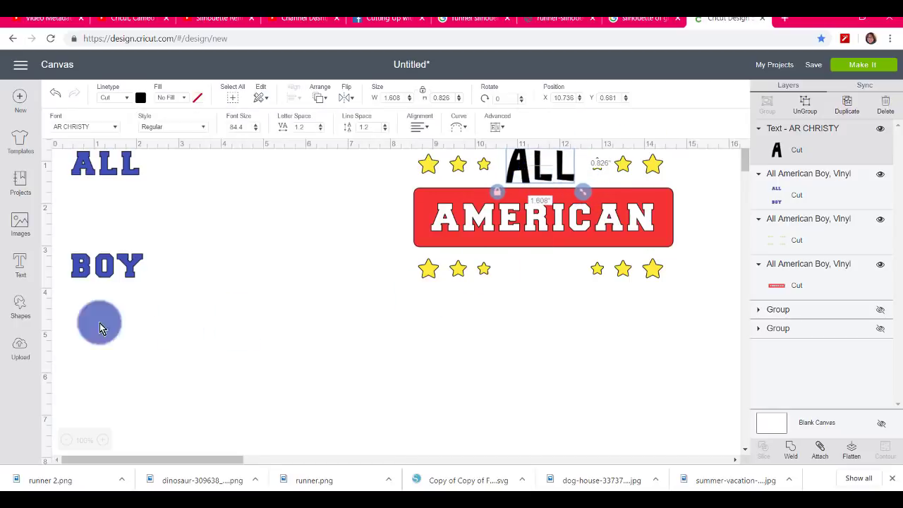
# Add the text "Girl" in AR CHRISTY and place it below the red banner between the lower stars.
pyautogui.click(20, 267)
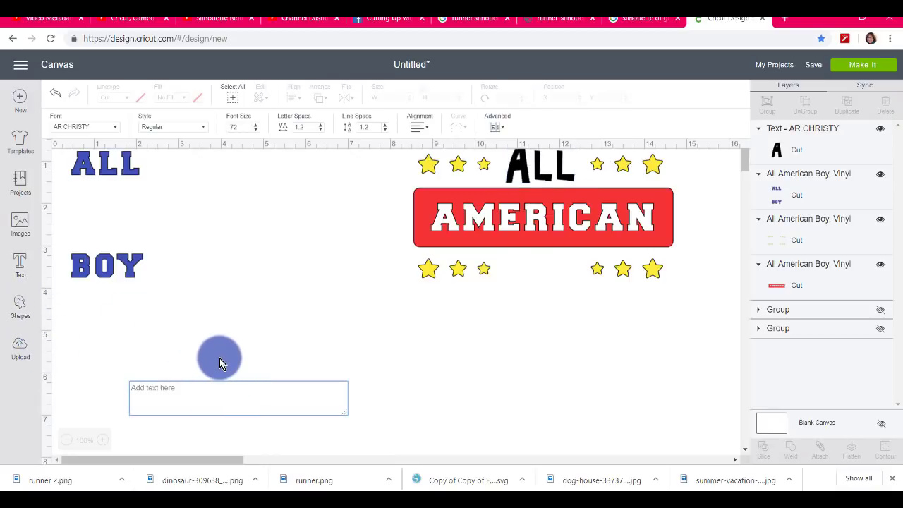
pyautogui.write('Gril')
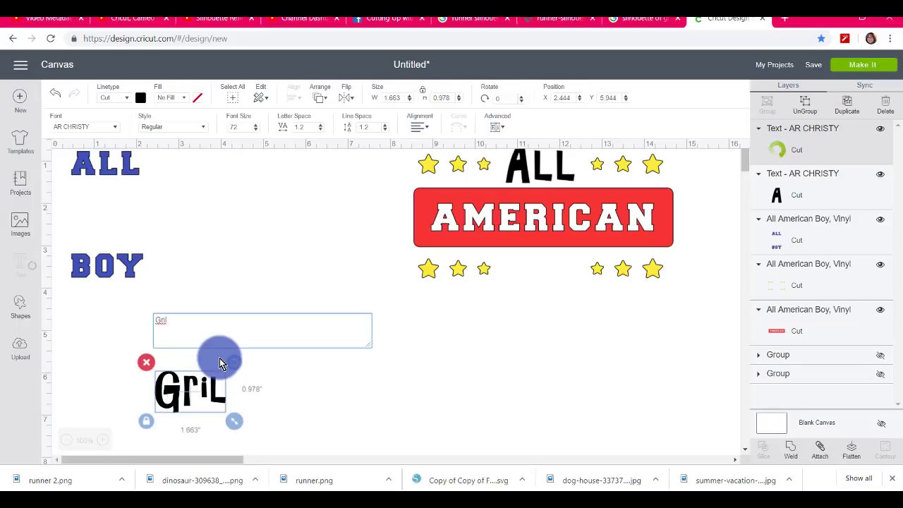
pyautogui.press('BackSpace')
pyautogui.press('BackSpace')
pyautogui.press('BackSpace')
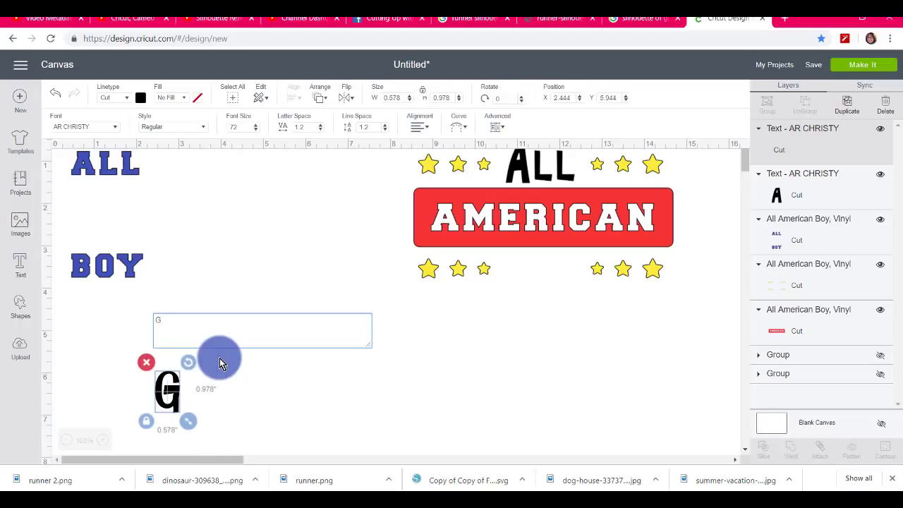
pyautogui.write('irl')
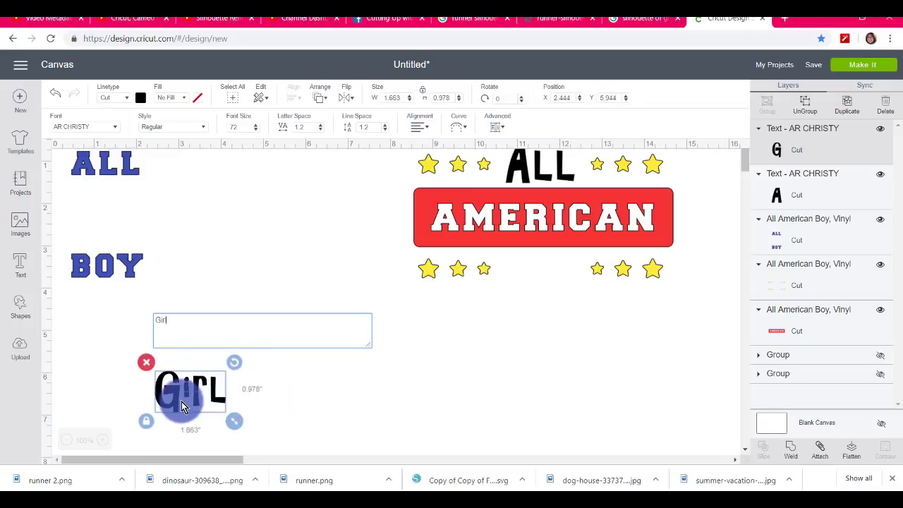
pyautogui.moveTo(180, 403); pyautogui.dragTo(537, 282)
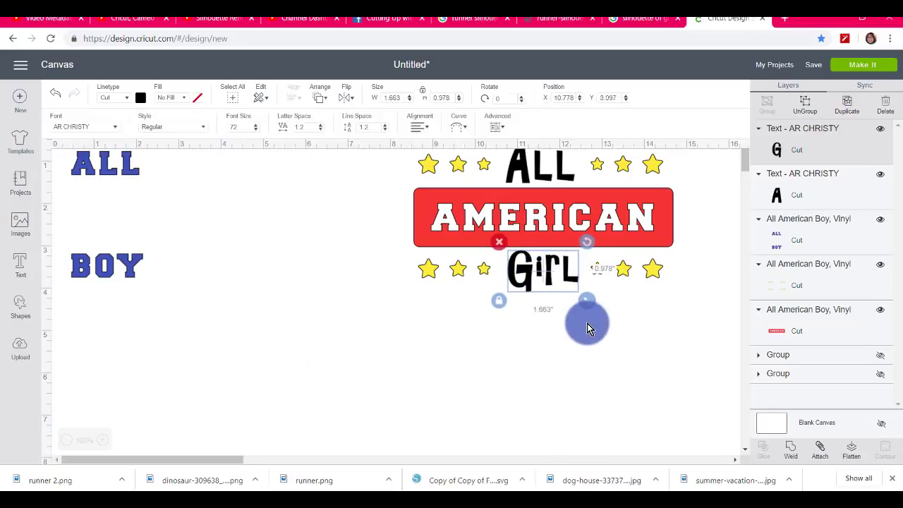
pyautogui.click(588, 323)
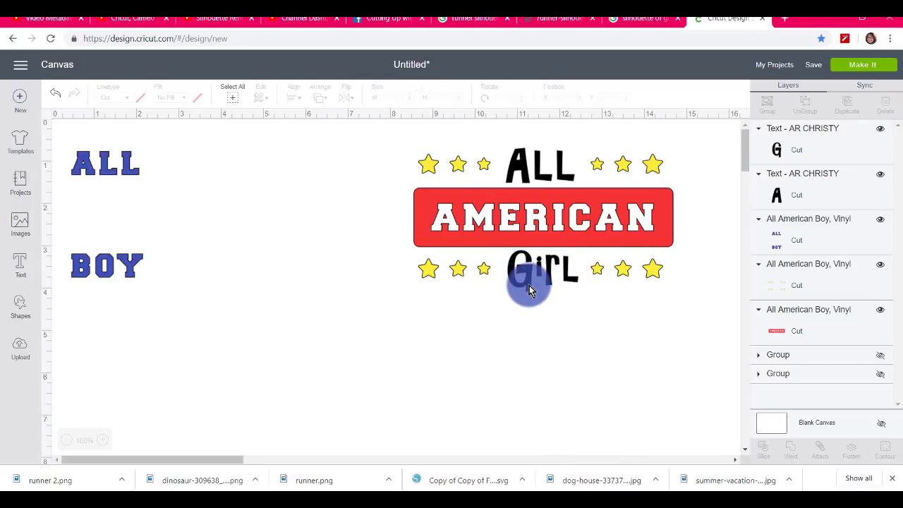
# Group and attach the All and Girl texts and colour them the same blue as the old lettering.
pyautogui.click(529, 291)
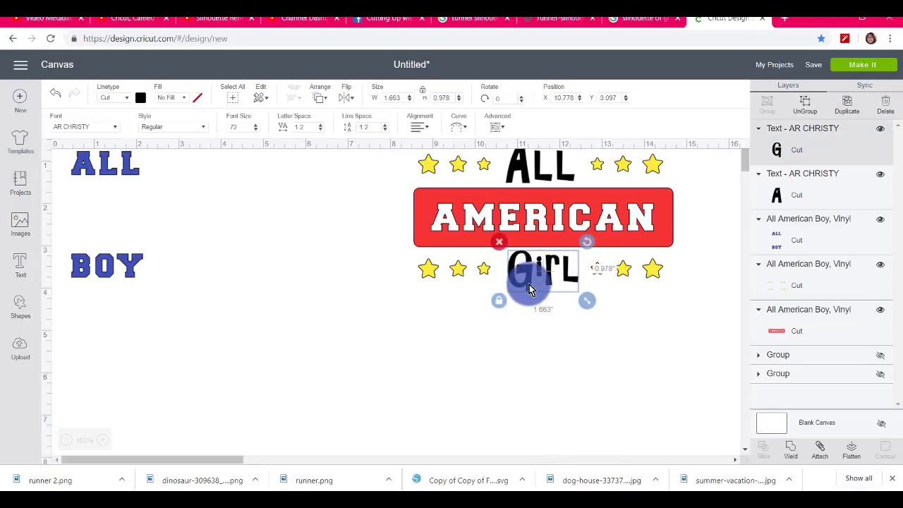
pyautogui.keyDown('shift'); pyautogui.click(523, 177); pyautogui.keyUp('shift')
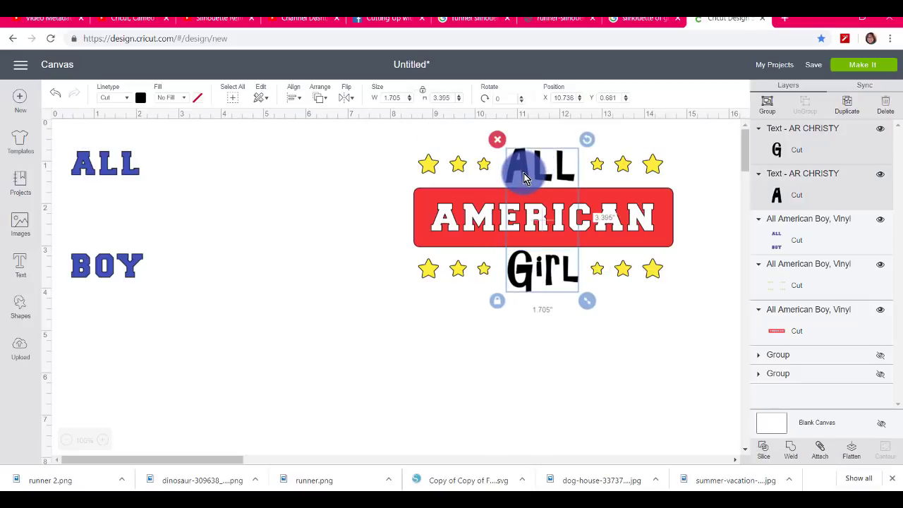
pyautogui.click(767, 105)
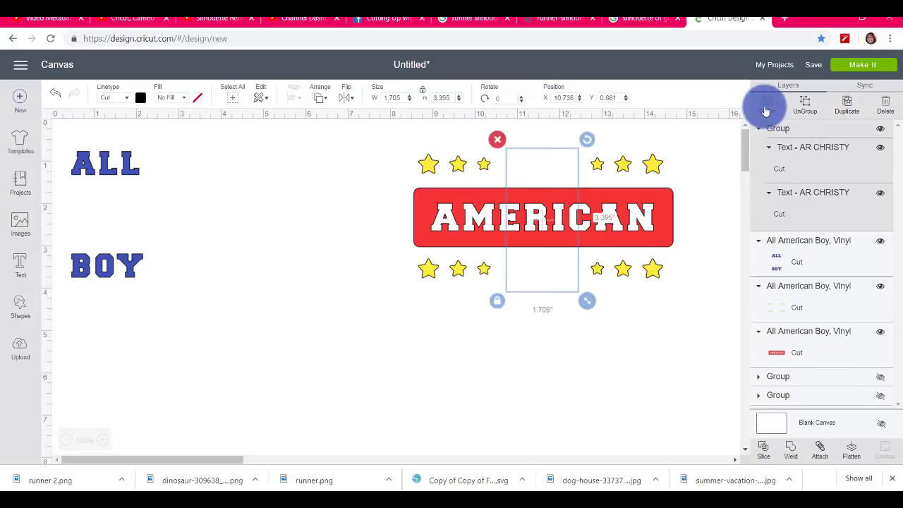
pyautogui.click(144, 98)
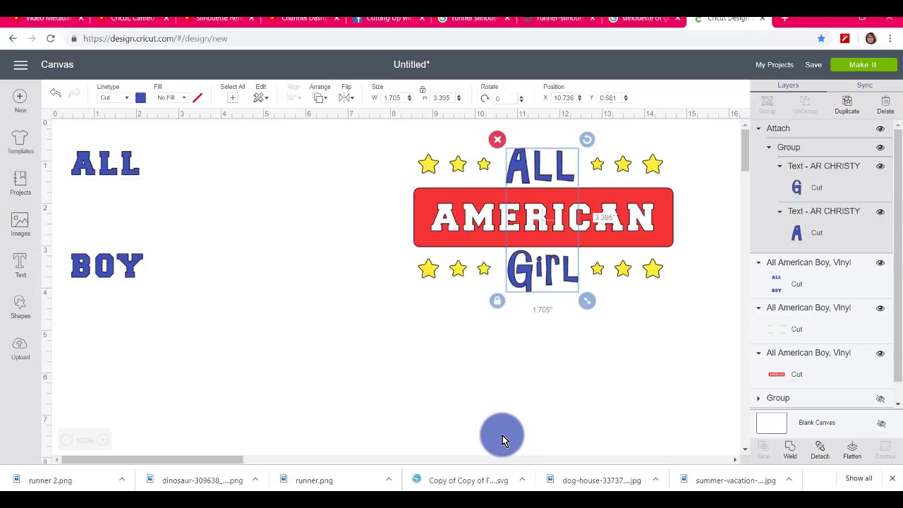
pyautogui.click(503, 435)
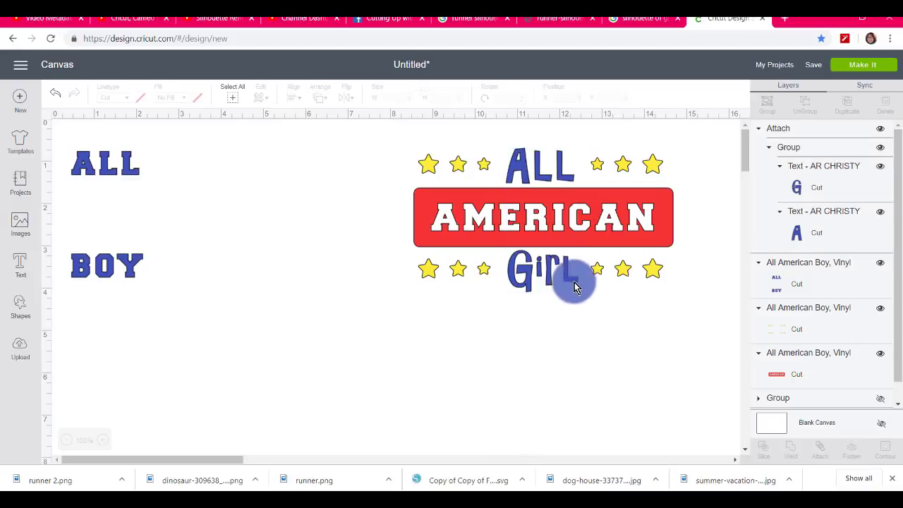
# Delete the old blue ALL/BOY layer that was set aside on the canvas.
pyautogui.moveTo(192, 349); pyautogui.dragTo(79, 84)
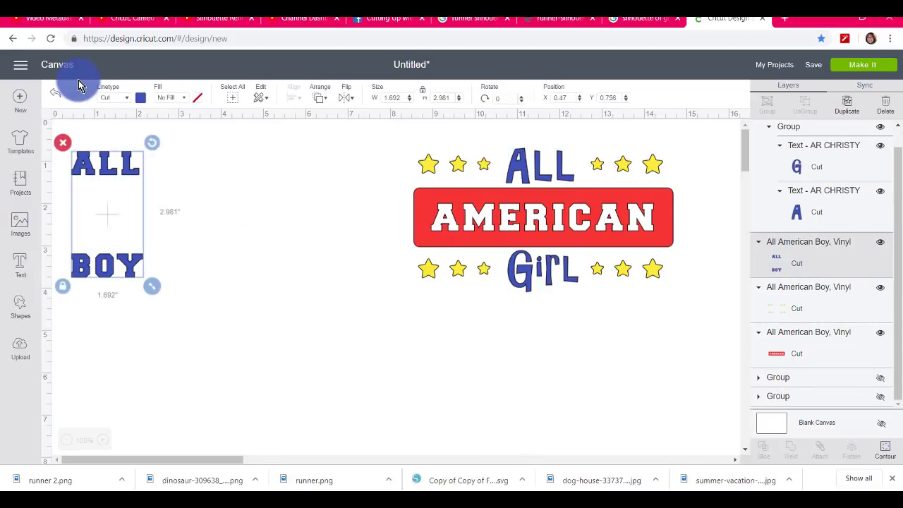
pyautogui.press('Delete')
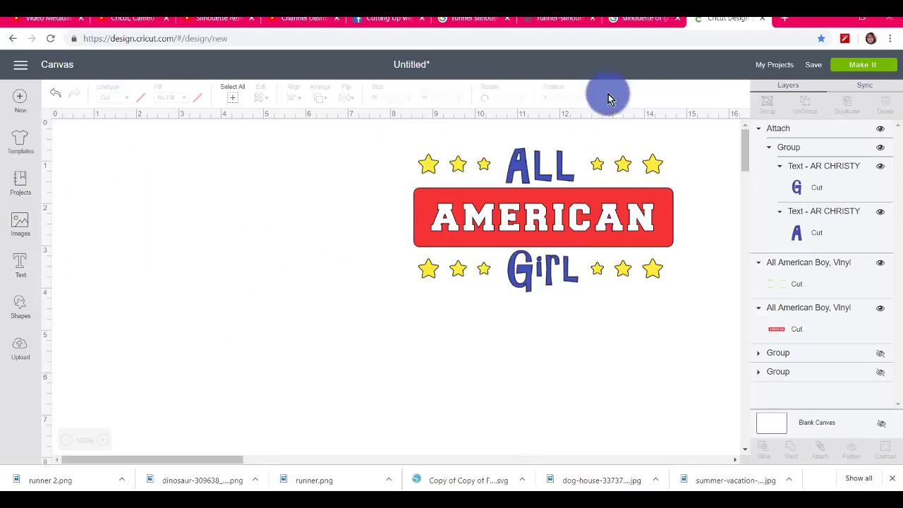
# Check the red banner, yellow star and blue text cutting mats and return to the canvas.
pyautogui.click(867, 69)
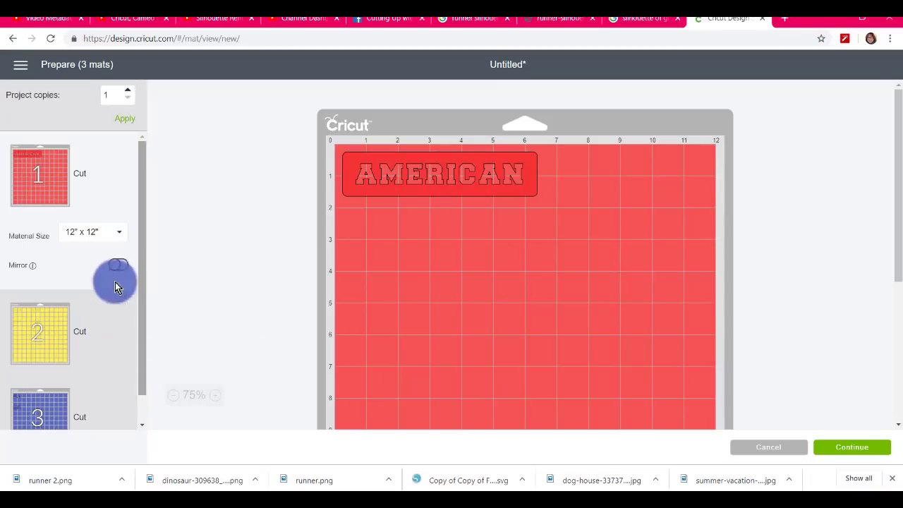
pyautogui.click(15, 344)
pyautogui.scroll(-1, 142, 198)
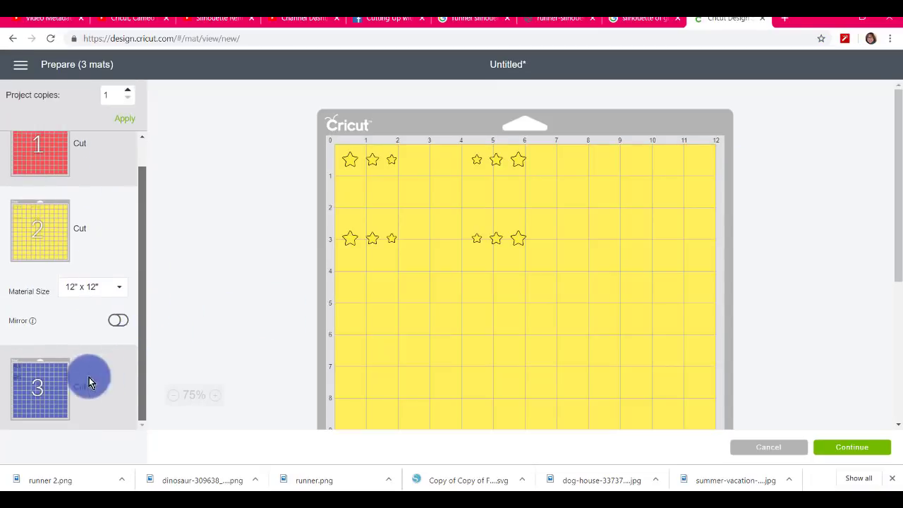
pyautogui.click(48, 391)
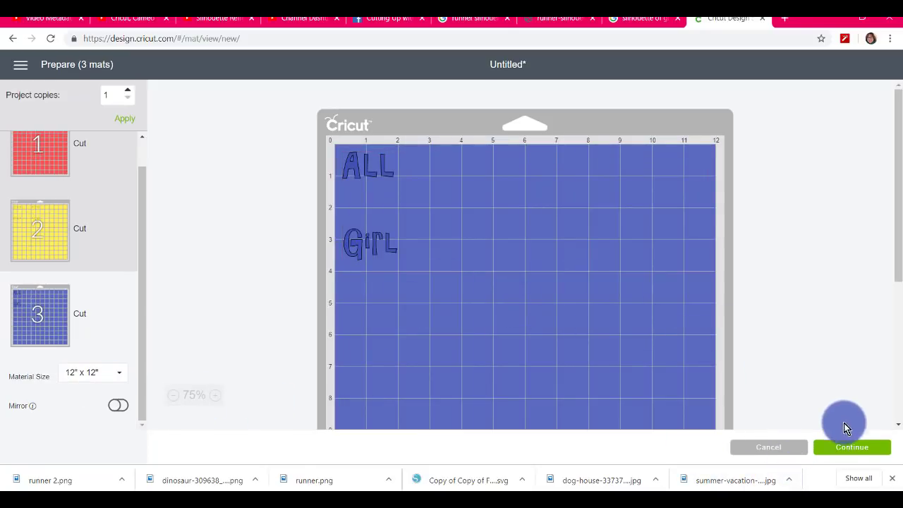
pyautogui.click(735, 442)
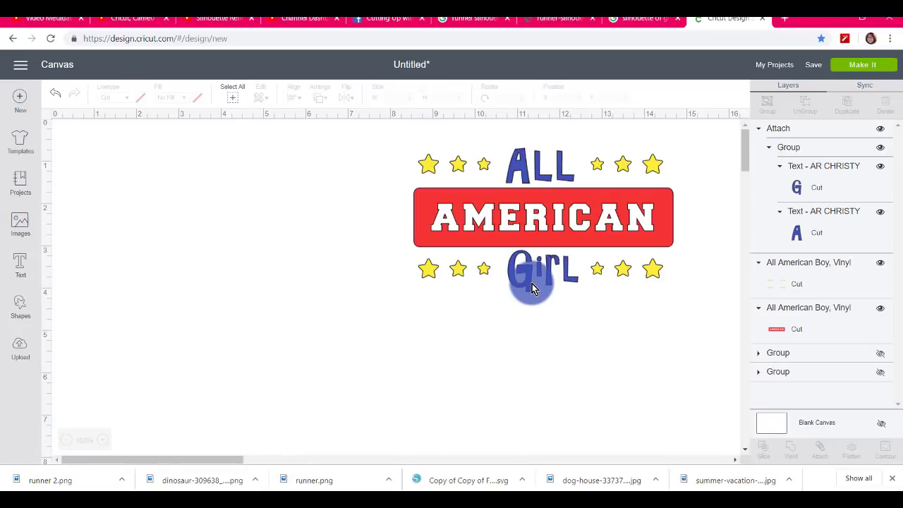
# Nudge the star layer slightly, select the whole All American Girl design and group all its visible layers.
pyautogui.moveTo(530, 230)
pyautogui.mouseDown()
pyautogui.moveTo(402, 238)
pyautogui.moveTo(441, 244)
pyautogui.moveTo(558, 224)
pyautogui.moveTo(528, 231)
pyautogui.mouseUp()
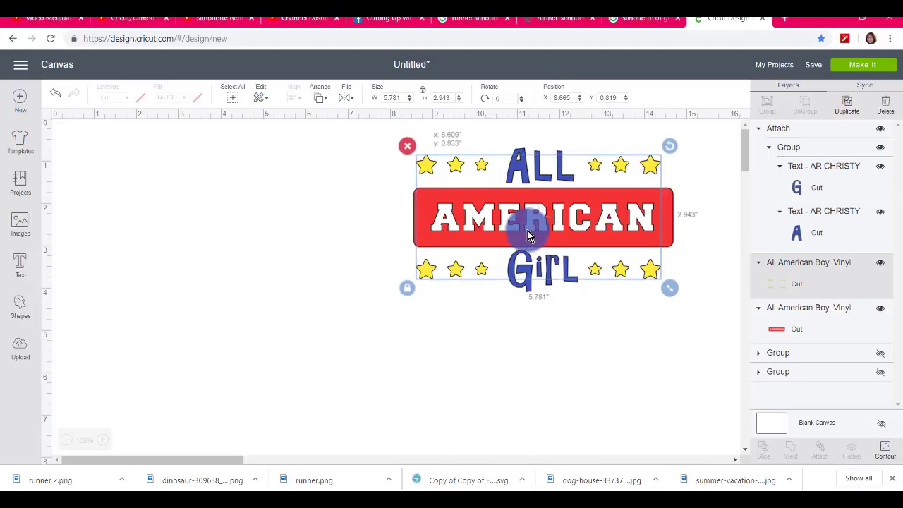
pyautogui.click(347, 293)
pyautogui.moveTo(314, 153); pyautogui.dragTo(712, 316)
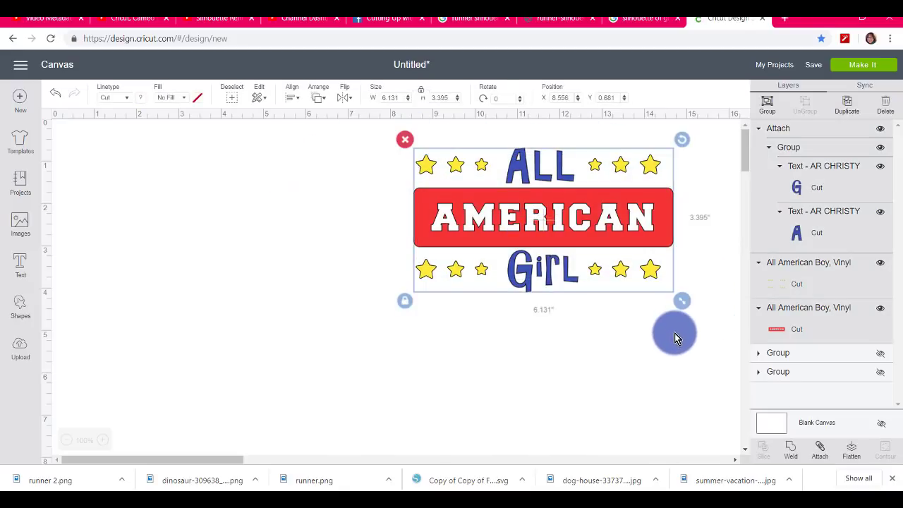
pyautogui.click(201, 444)
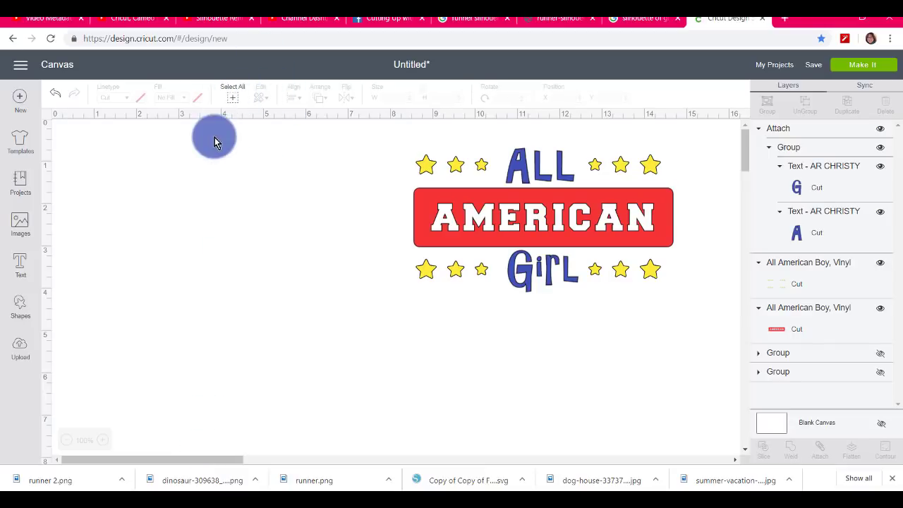
pyautogui.click(234, 100)
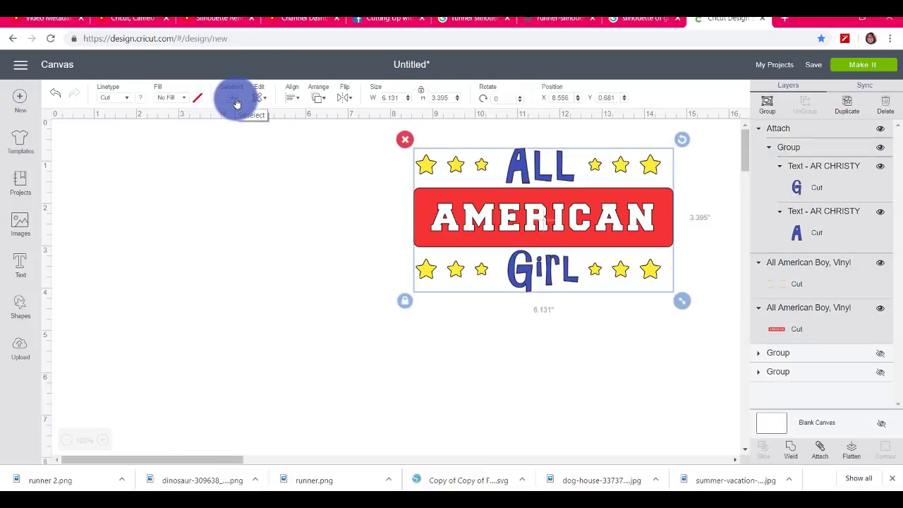
pyautogui.click(768, 104)
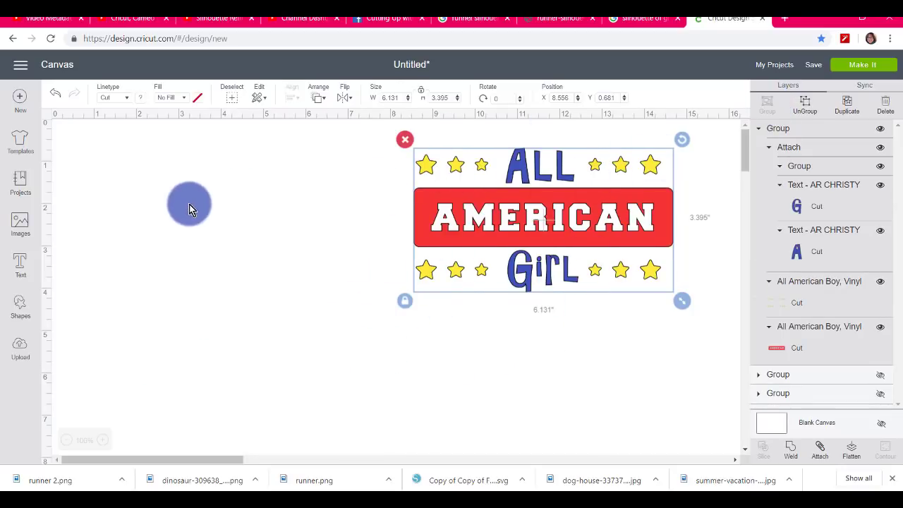
# Set the Baseball t-shirts template as the canvas background and open its type and size settings.
pyautogui.click(23, 140)
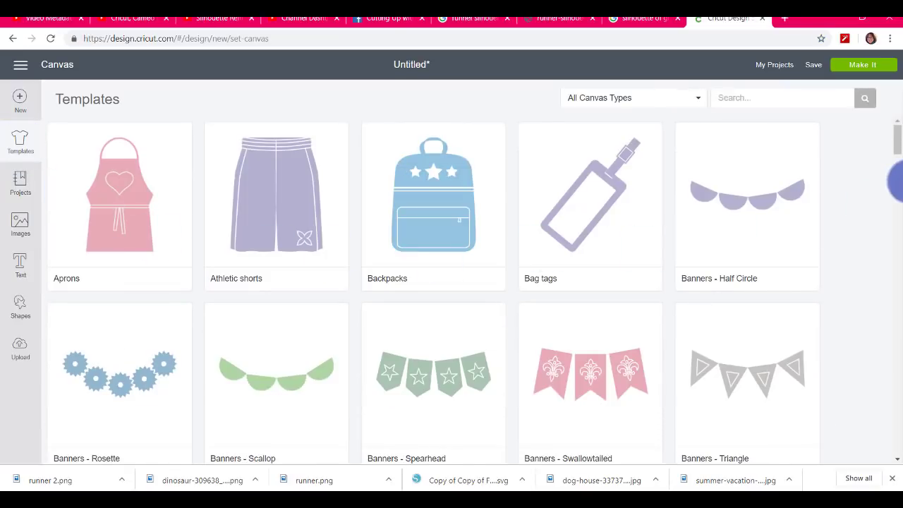
pyautogui.moveTo(891, 144); pyautogui.dragTo(898, 175)
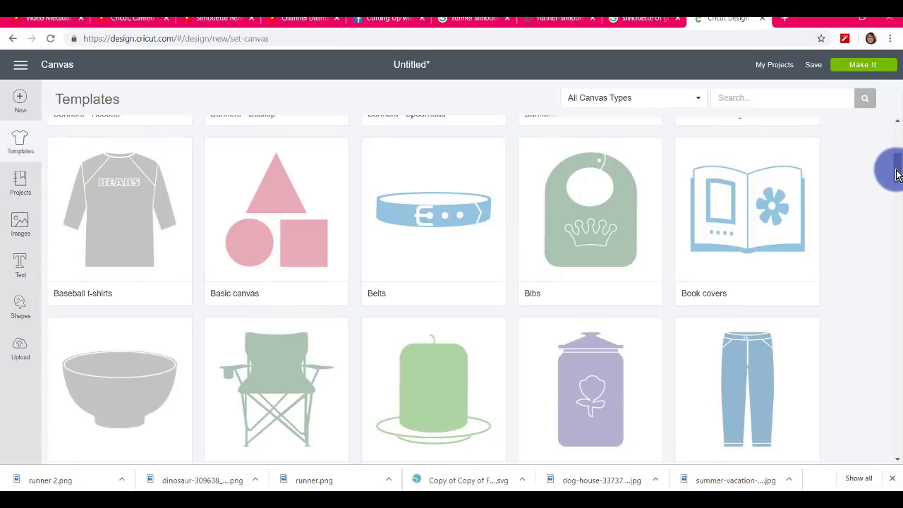
pyautogui.click(121, 236)
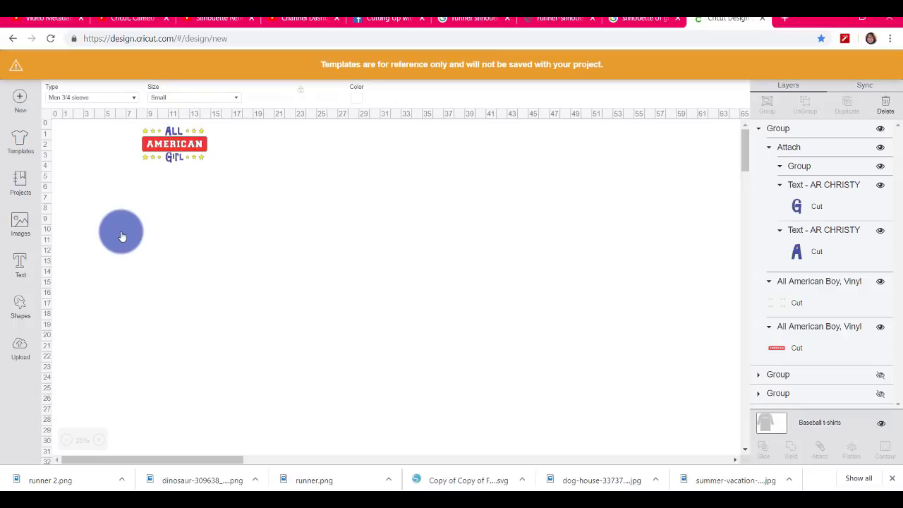
pyautogui.click(453, 251)
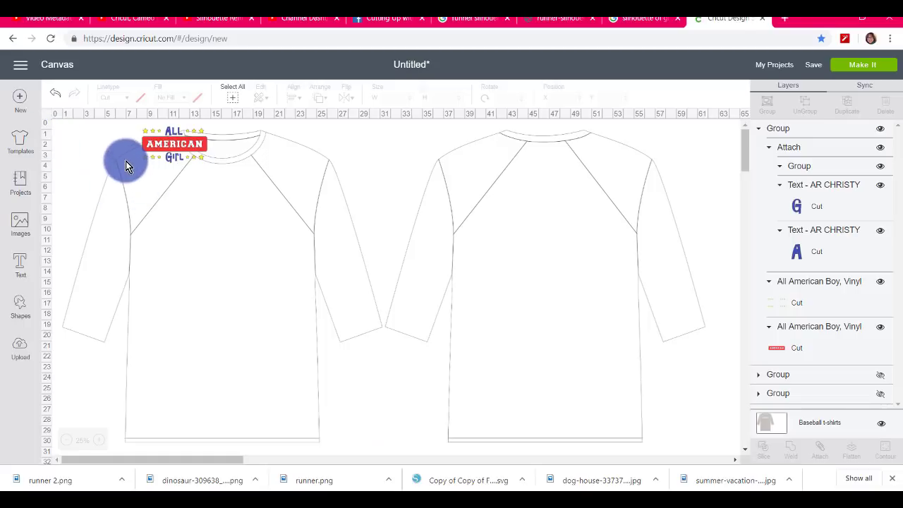
pyautogui.click(831, 426)
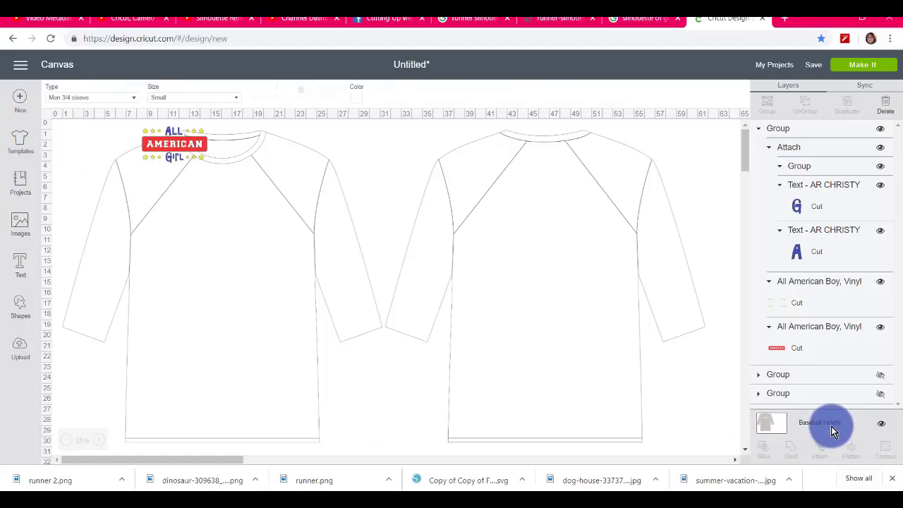
# Toggle the baseball t-shirt template off and on, and set it to Kids 3/4 sleeve in size Small.
pyautogui.click(880, 424)
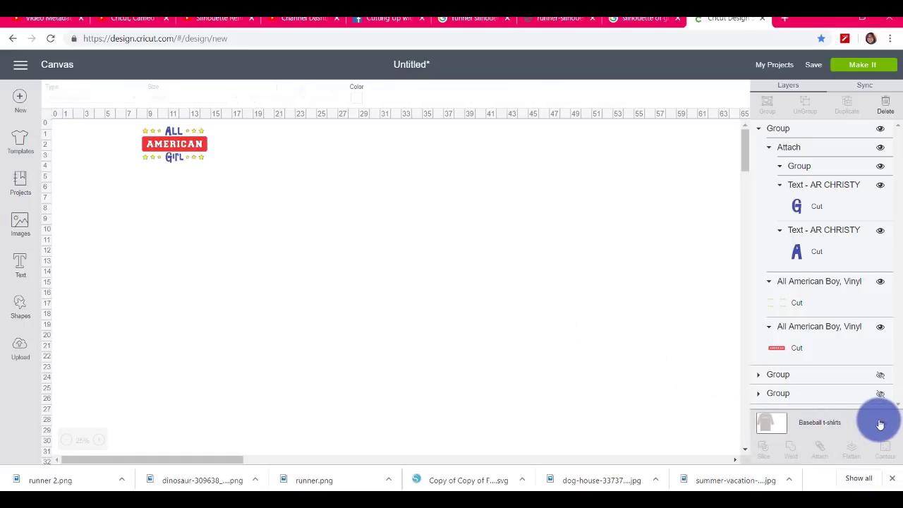
pyautogui.click(880, 423)
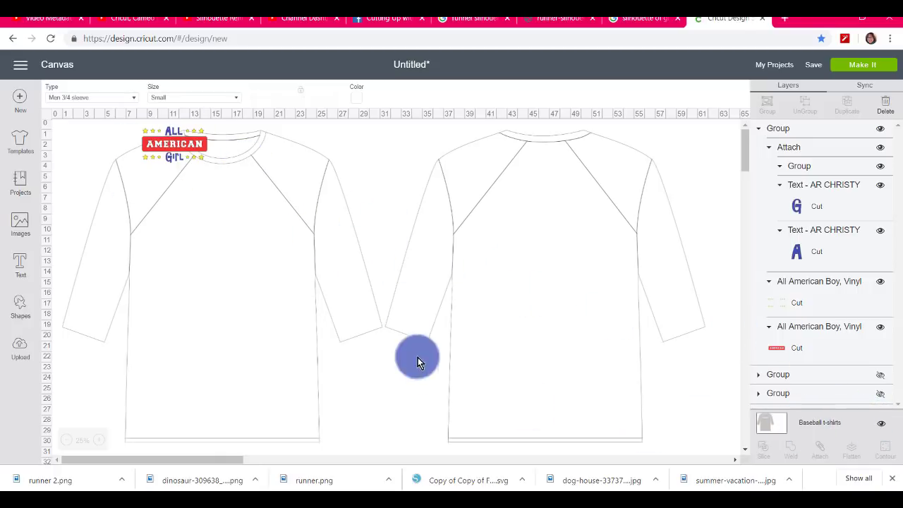
pyautogui.click(134, 100)
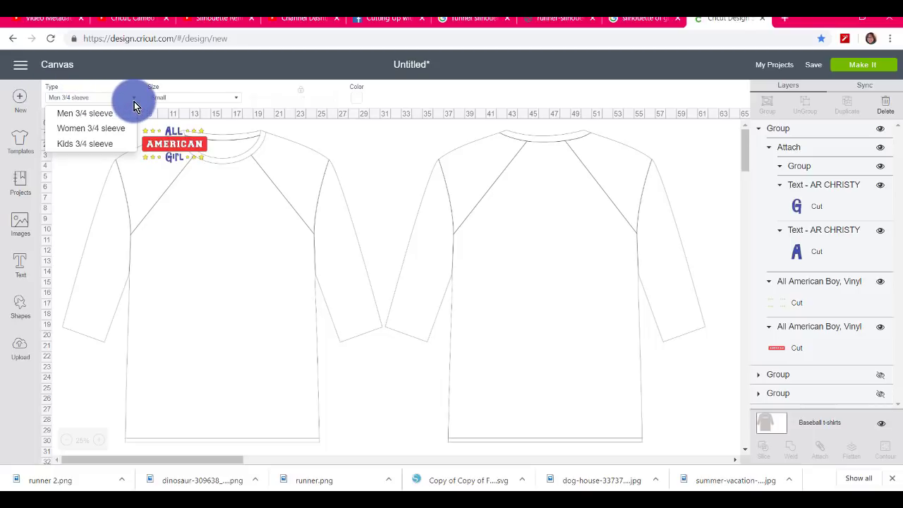
pyautogui.click(113, 150)
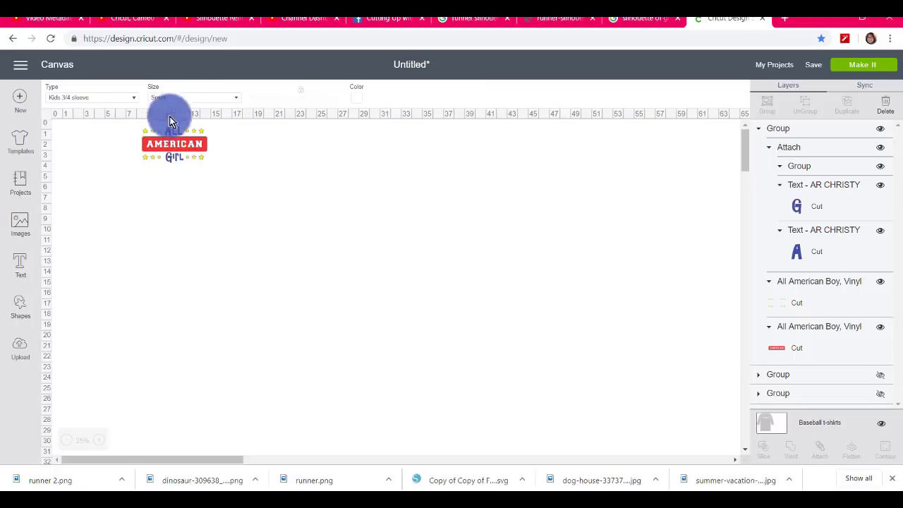
pyautogui.click(237, 99)
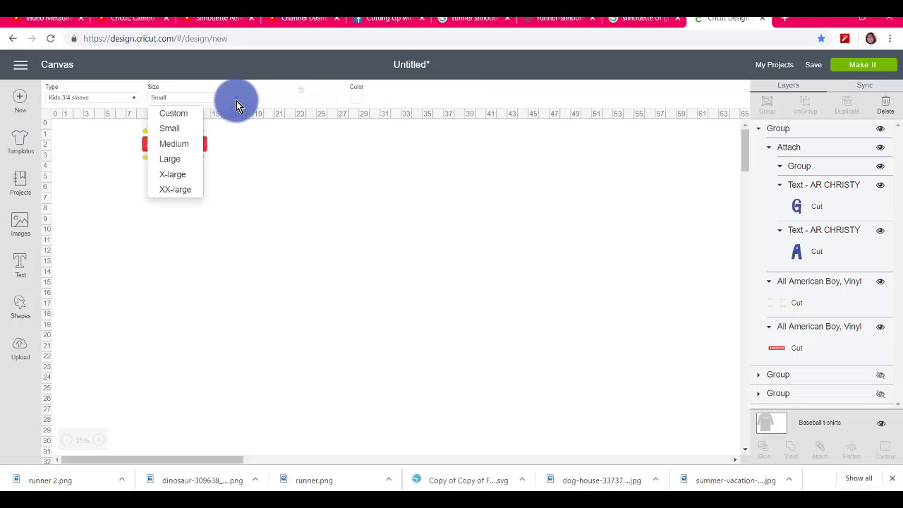
pyautogui.click(173, 134)
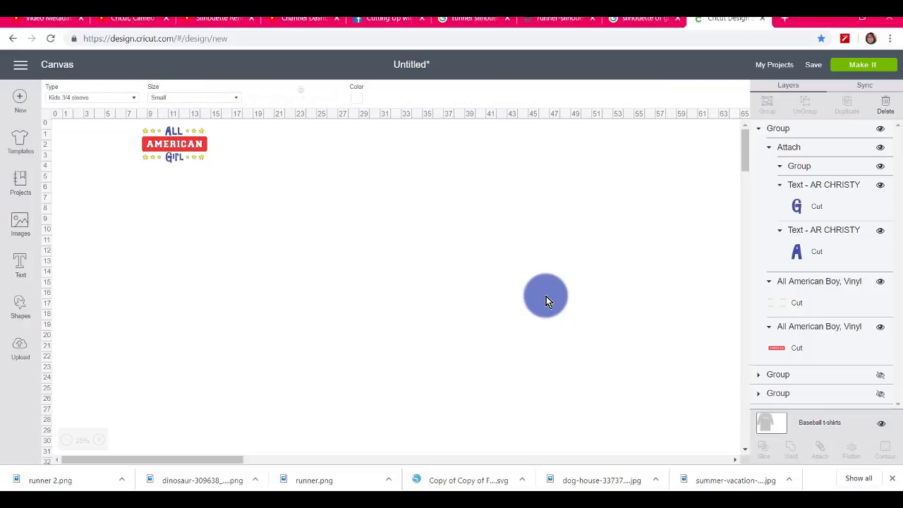
# Move the grouped All American Girl design onto the front shirt's chest, centre it below the neckline, and deselect it.
pyautogui.click(187, 146)
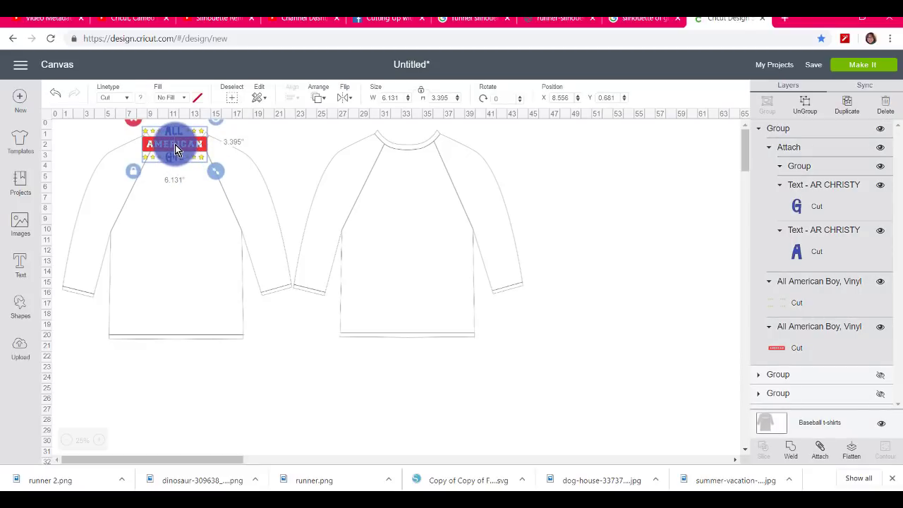
pyautogui.moveTo(177, 148); pyautogui.dragTo(180, 191)
pyautogui.click(292, 157)
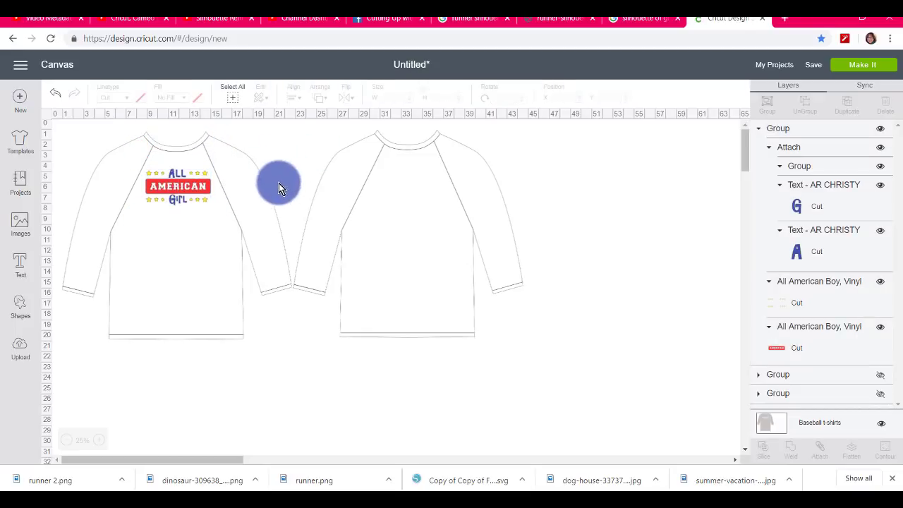
pyautogui.click(194, 195)
pyautogui.moveTo(193, 195); pyautogui.dragTo(192, 196)
pyautogui.moveTo(294, 169); pyautogui.dragTo(338, 113)
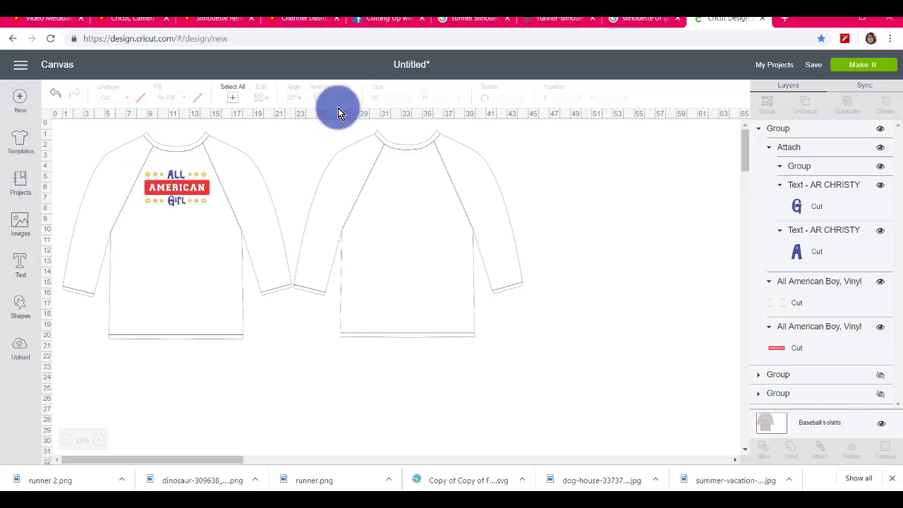